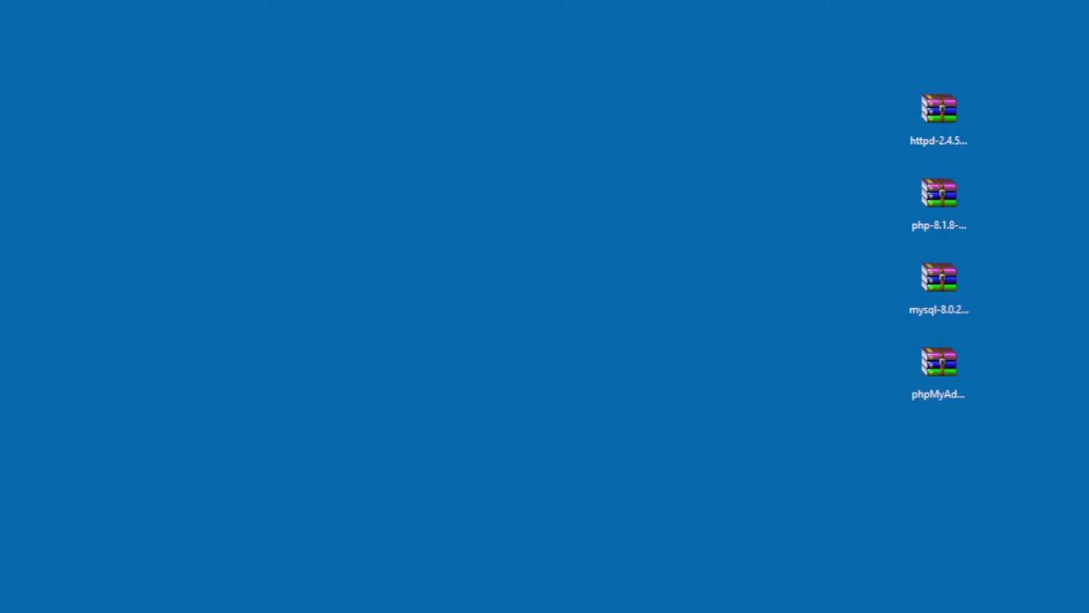
Check the names of the httpd-2.4.54, php-8.1.8, mysql-8.0.29 and phpMyAdmin archives, then clear the selection.
click(926, 136)
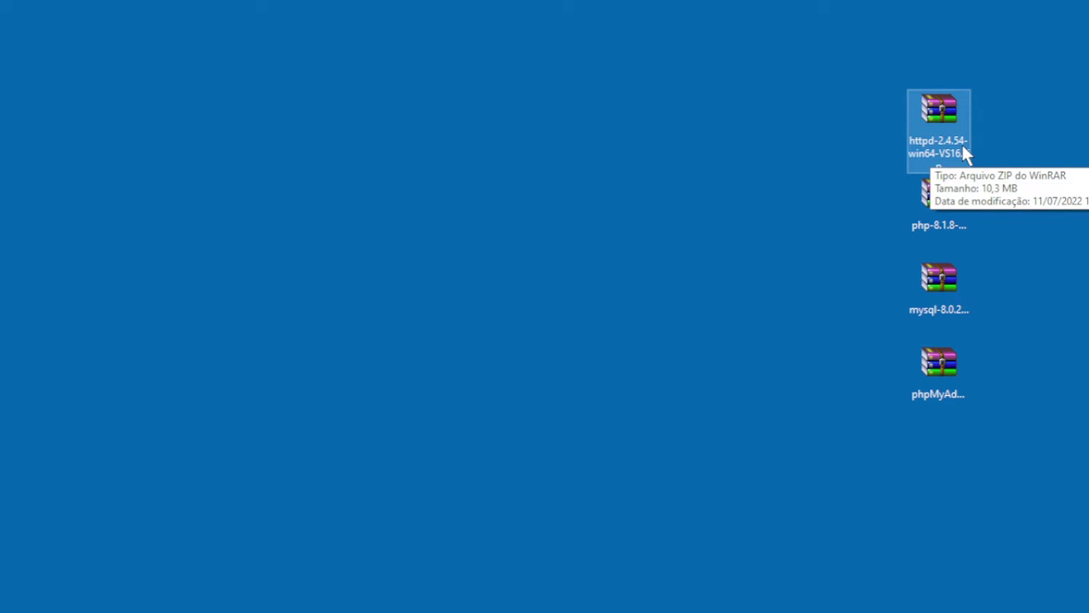
click(950, 230)
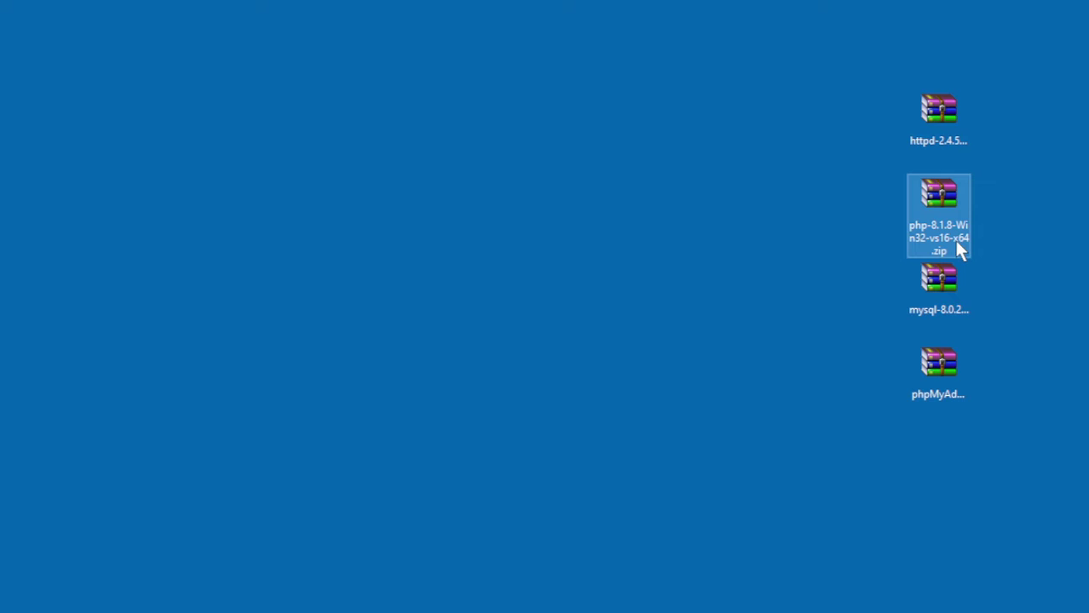
click(963, 317)
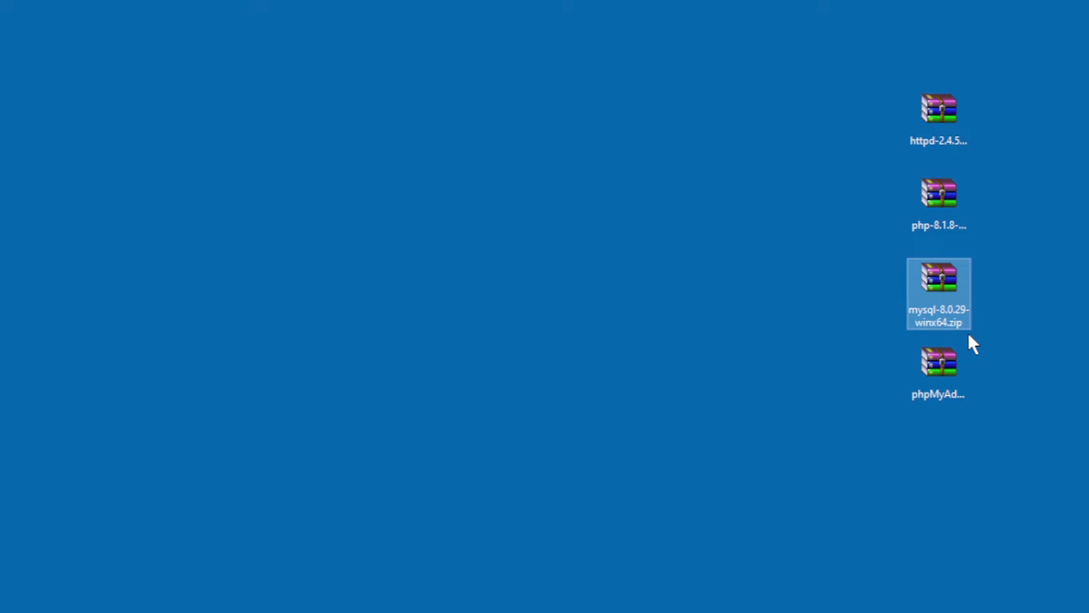
click(941, 380)
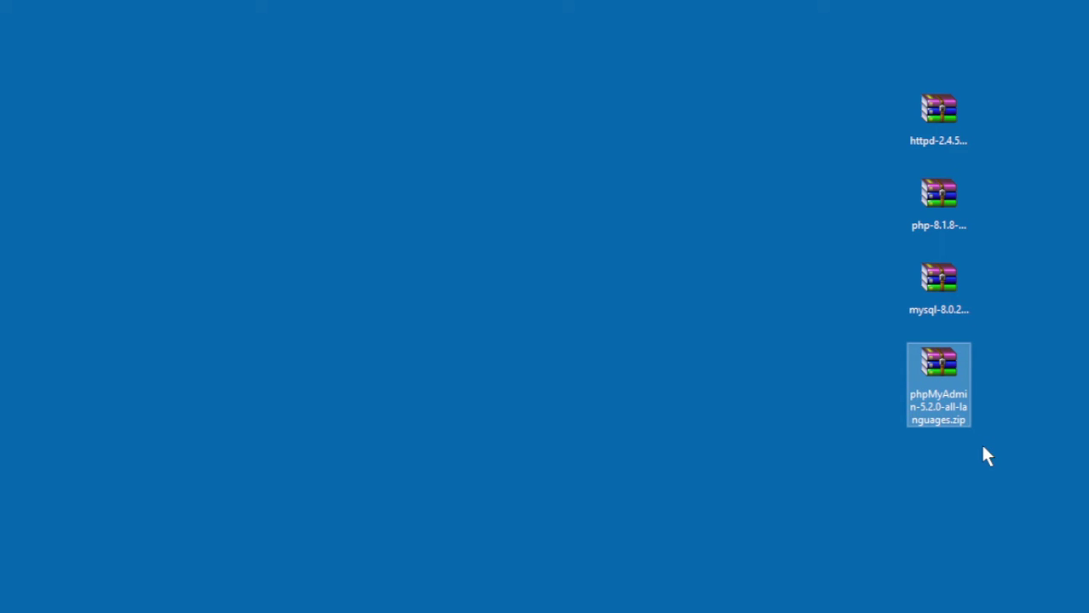
drag(1025, 93, 916, 468)
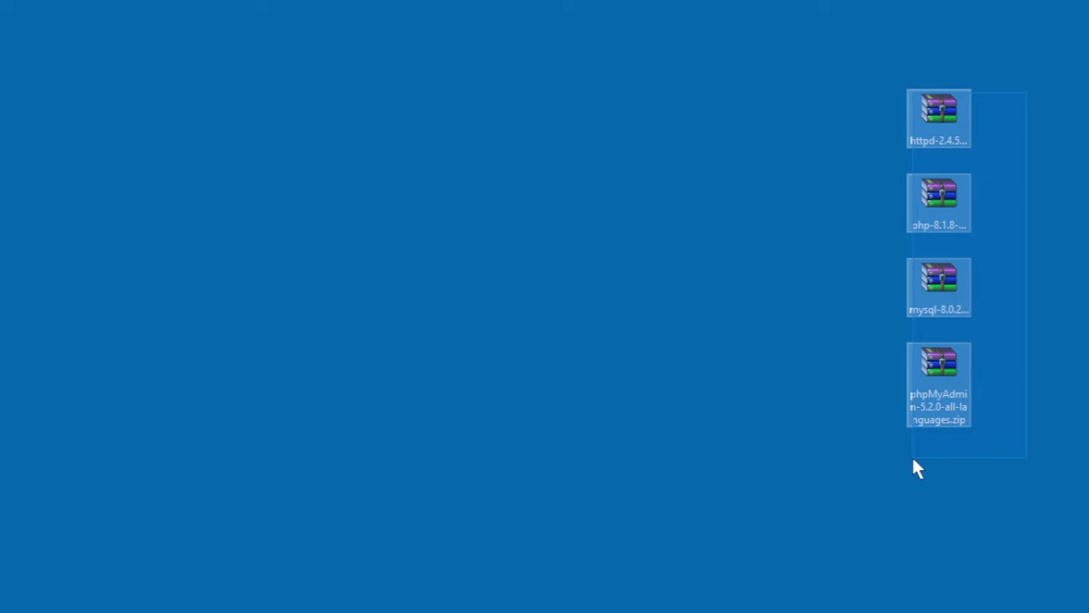
click(795, 277)
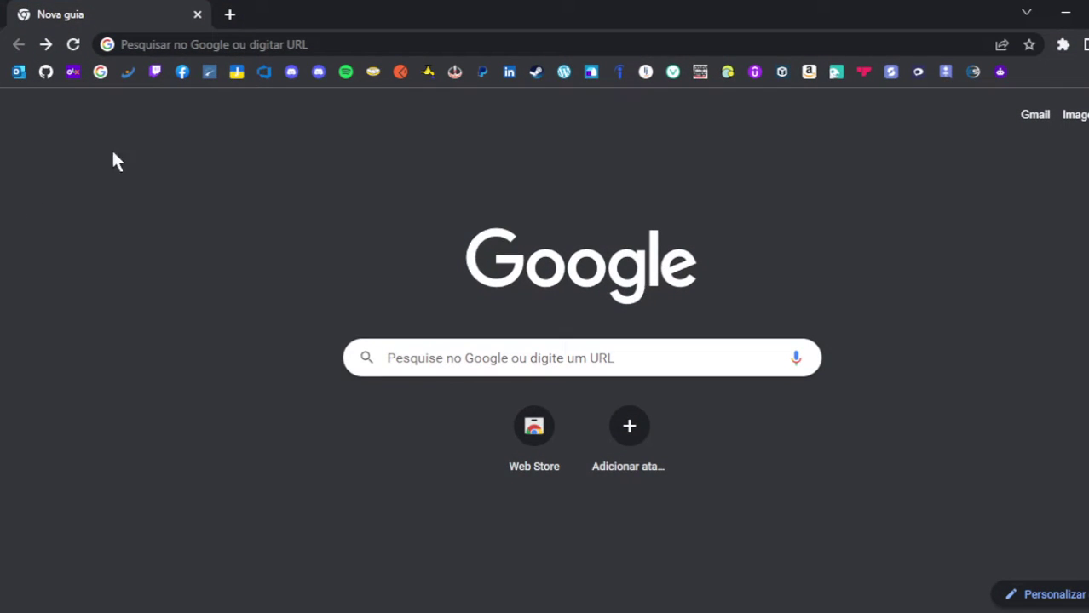
Go to the repository author's GitHub profile, unfollowing and then re-following it.
click(45, 73)
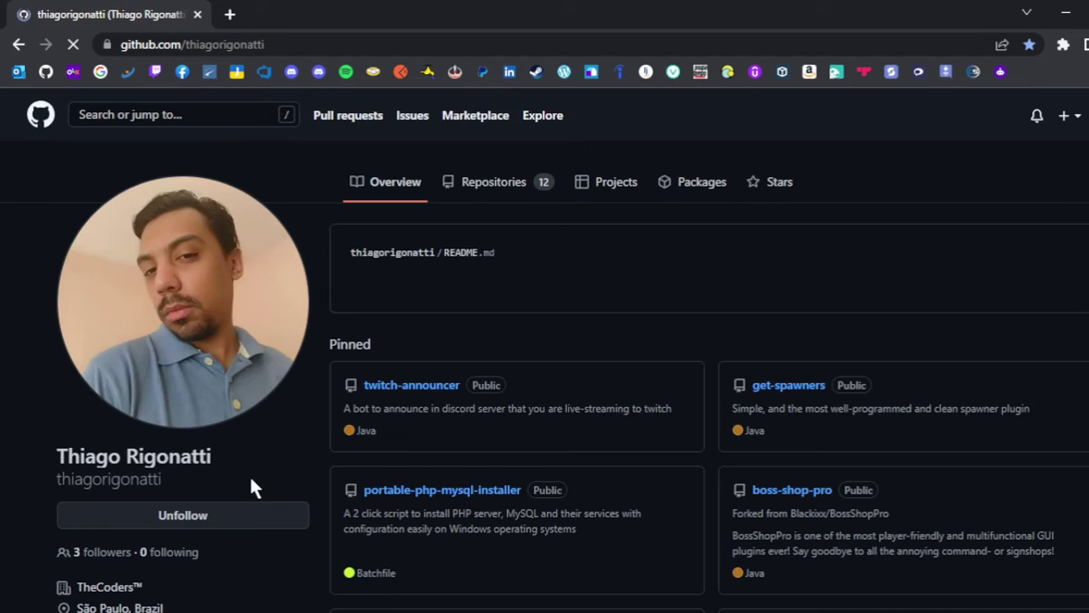
click(240, 514)
scroll(277, 477, down, 1)
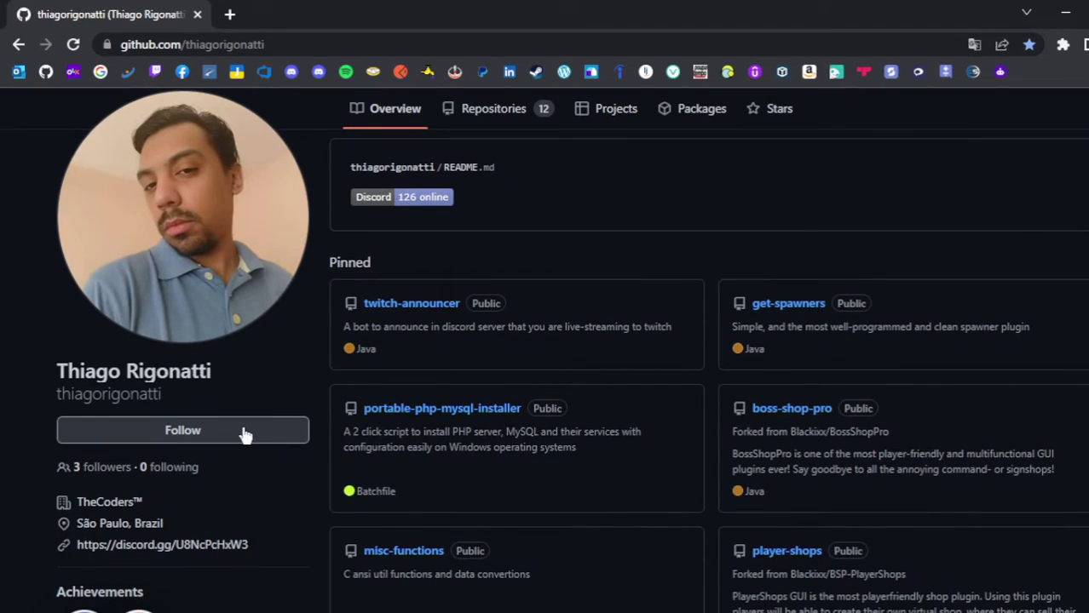
click(244, 433)
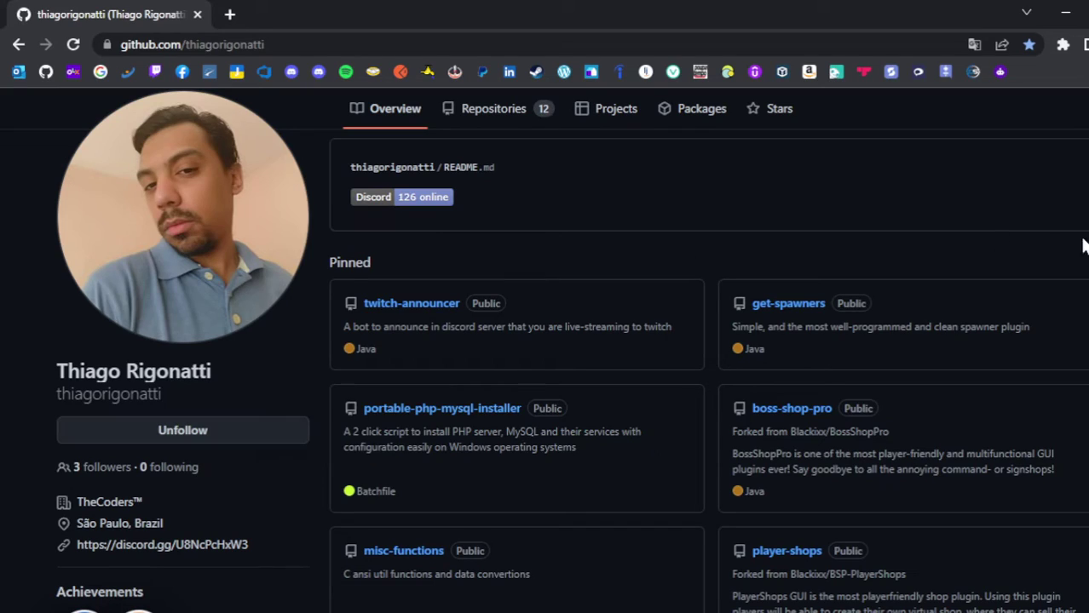
Open the portable-php-mysql-installer repository and scroll through its README download list.
click(476, 414)
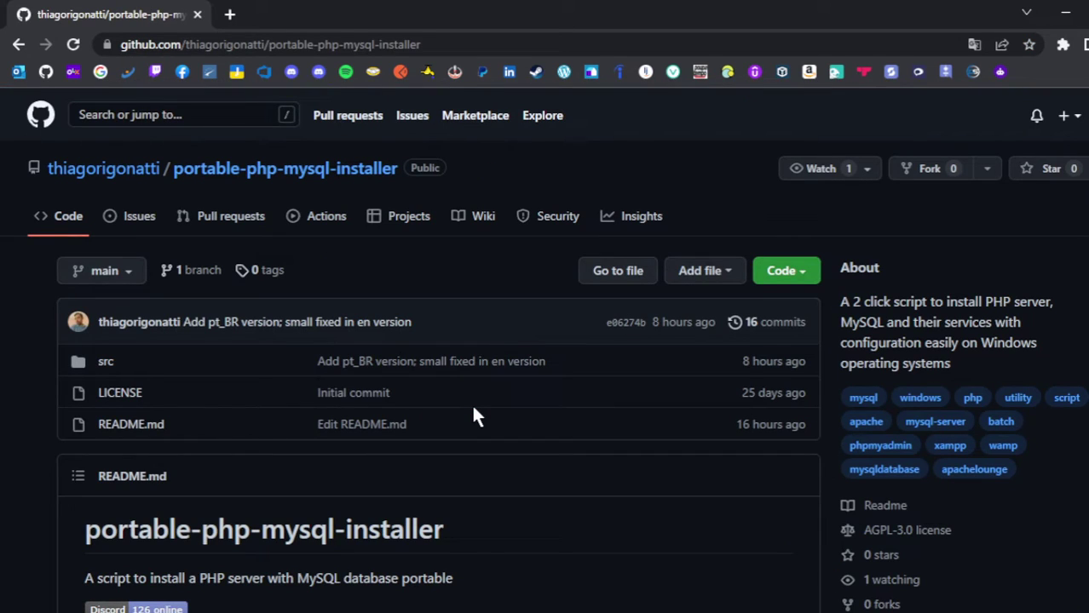
scroll(420, 377, down, 5)
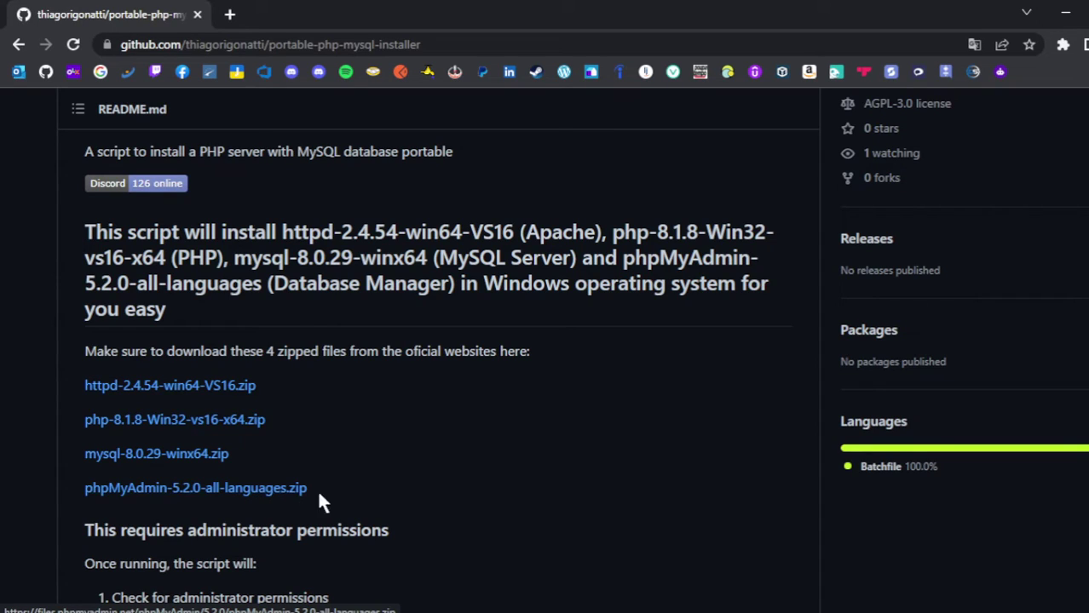
scroll(317, 489, up, 5)
Minimize Chrome to check the four zip archives on the desktop, then return to the repository.
click(1065, 13)
click(934, 120)
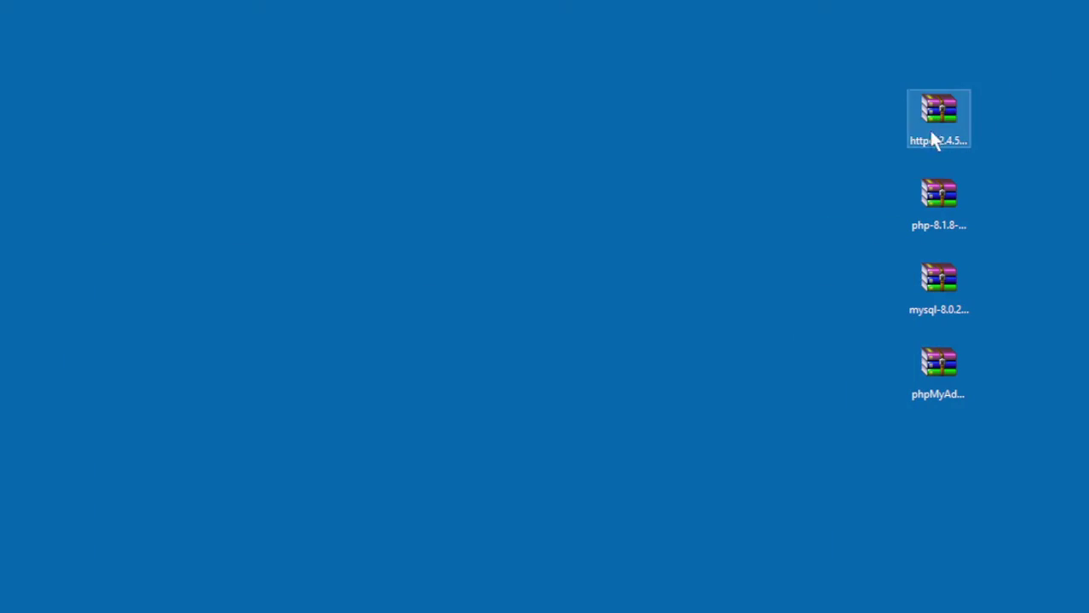
shift+click(935, 373)
click(333, 612)
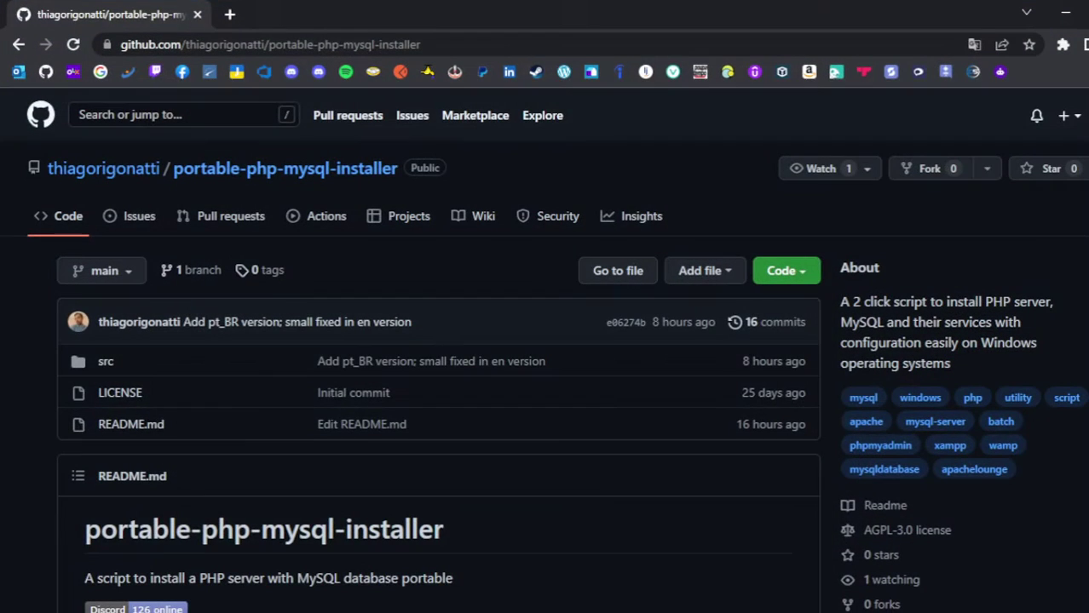
Download the repository with Code > Download ZIP and show the ZIP in its folder.
click(784, 271)
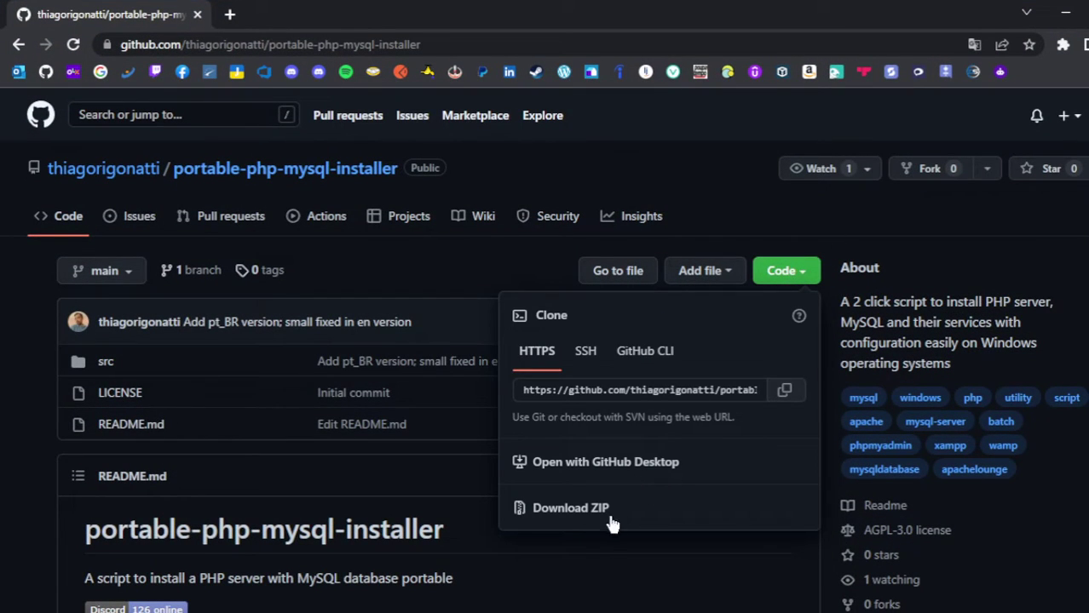
click(580, 515)
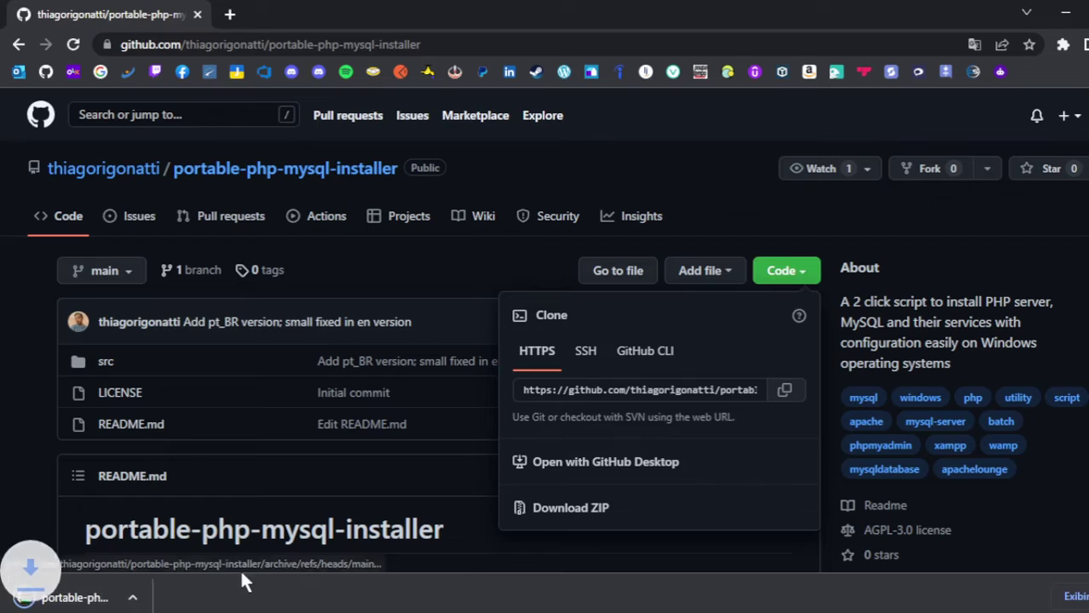
click(181, 599)
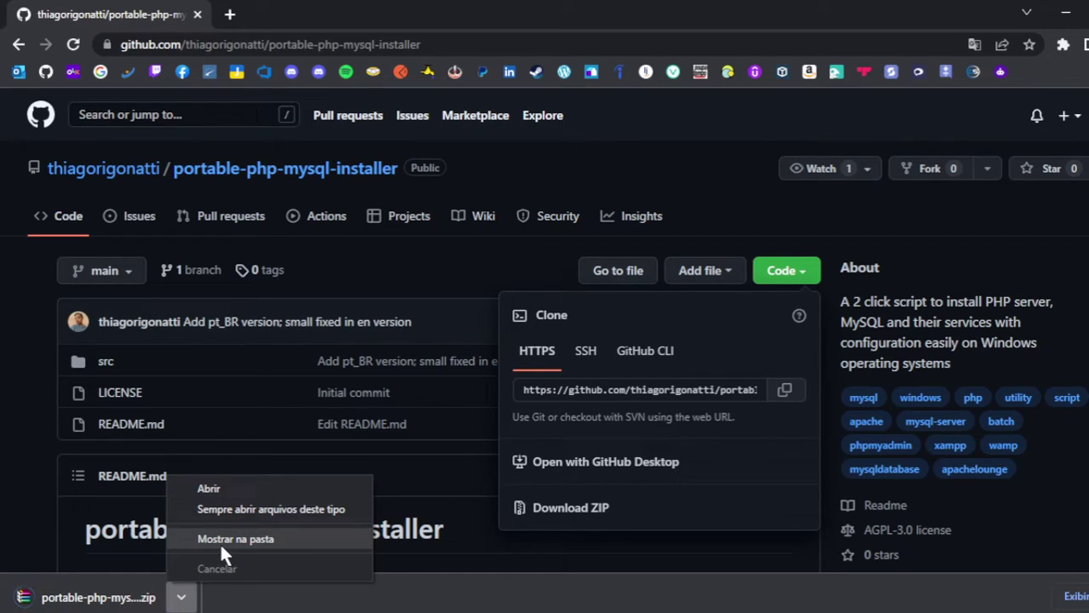
click(235, 540)
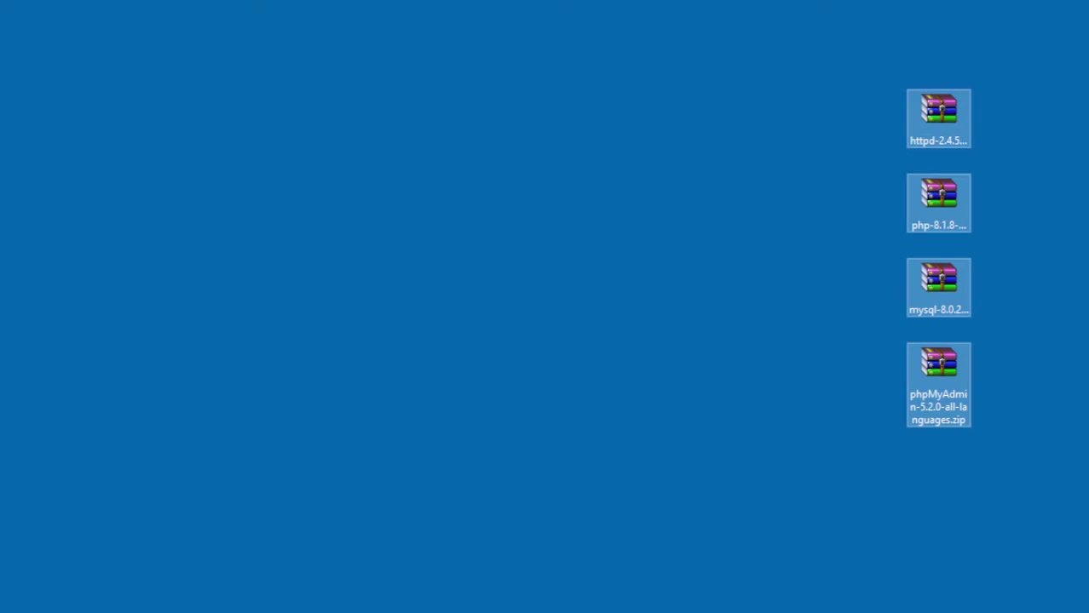
Drag both apminstall batch scripts onto the desktop, stacking pt_BR below the English one.
drag(132, 393, 581, 186)
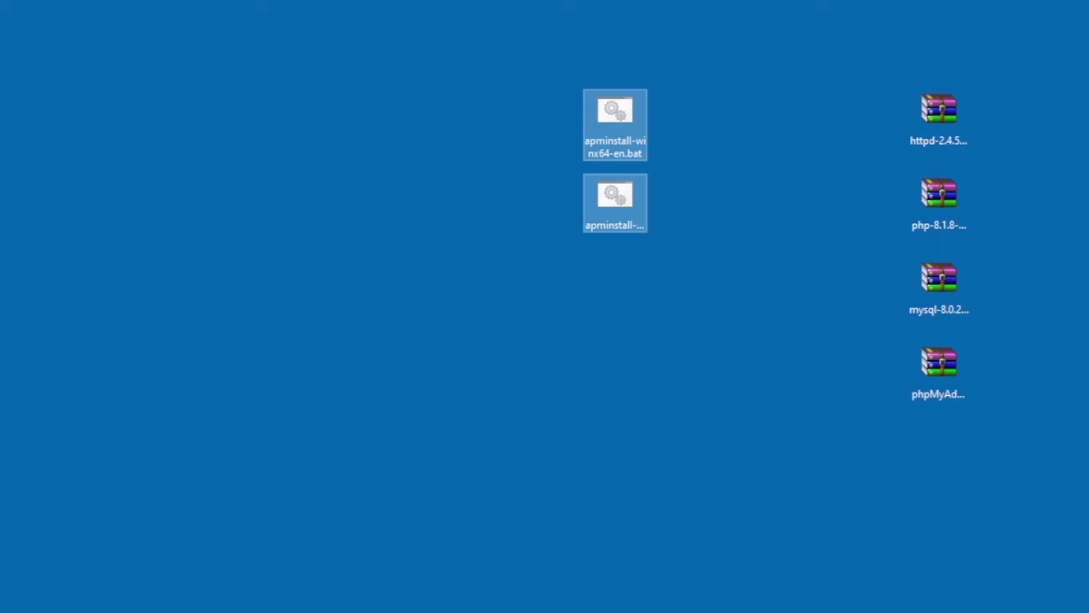
click(612, 144)
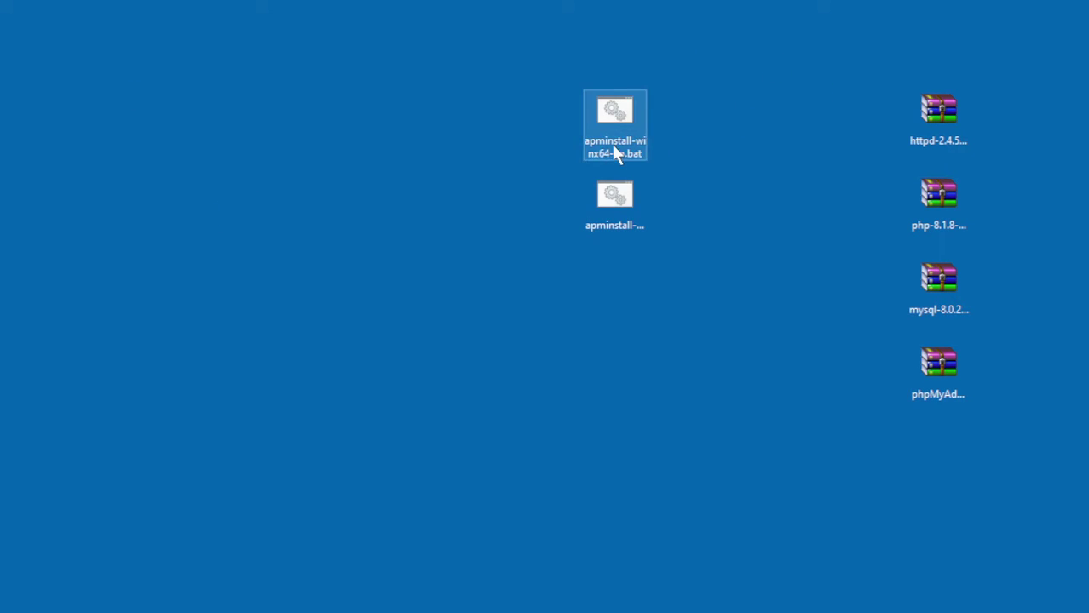
drag(628, 131, 726, 41)
click(620, 220)
click(856, 43)
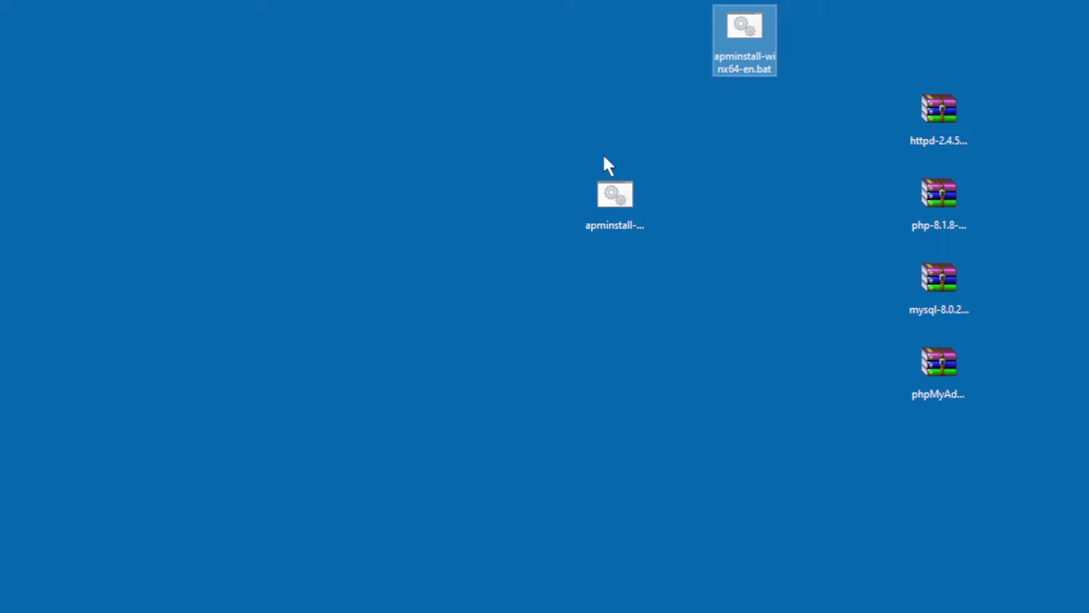
click(600, 214)
drag(600, 214, 718, 149)
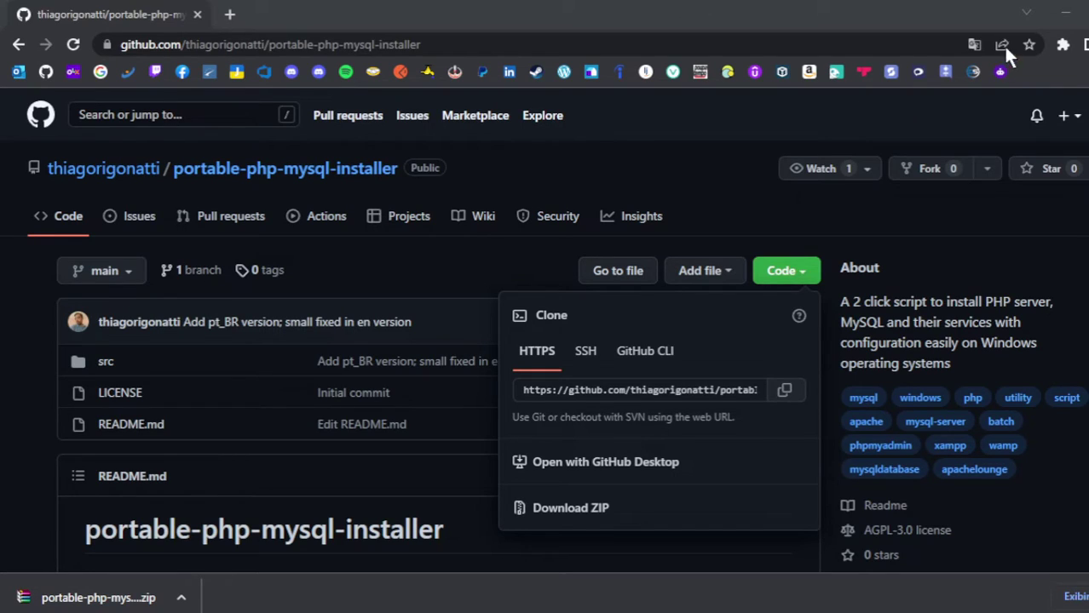
With Chrome closed, place apminstall-winx64-en.bat at the top of the archive column and select it.
click(1065, 12)
click(763, 26)
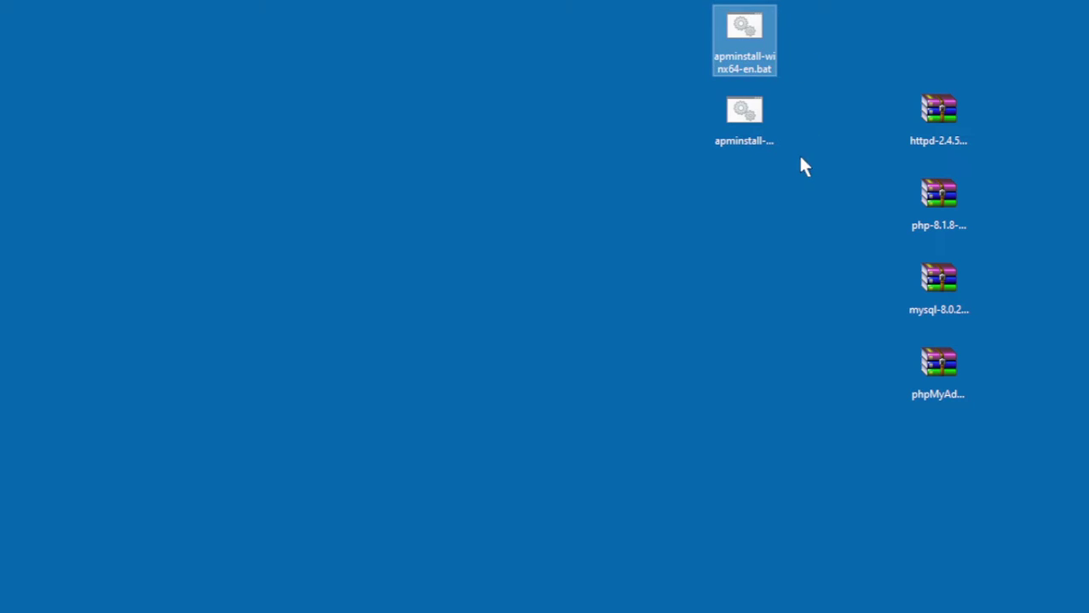
click(763, 115)
drag(751, 128, 687, 213)
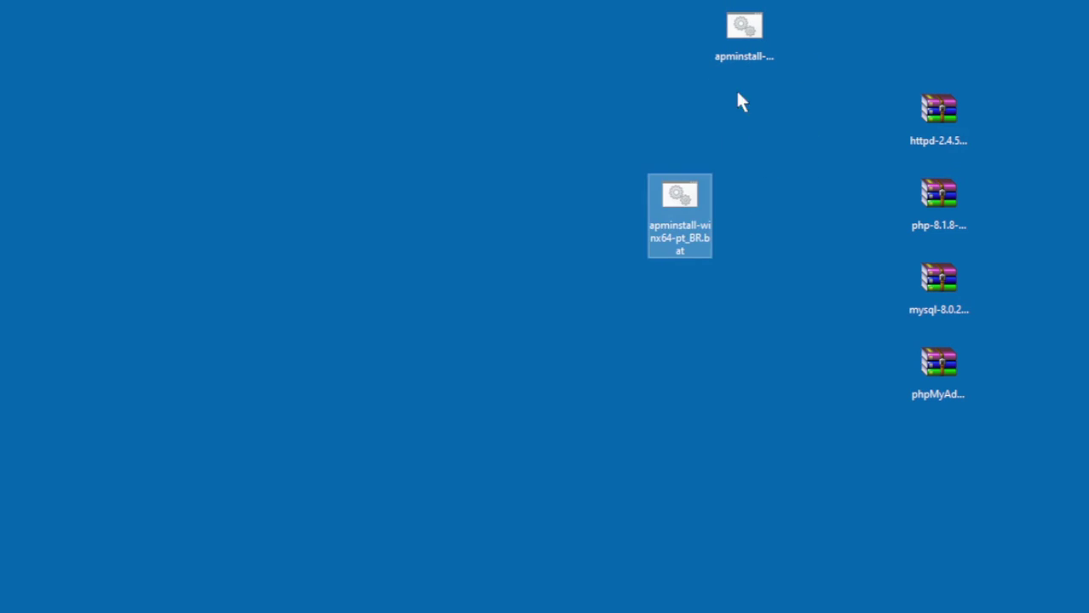
drag(743, 25, 942, 38)
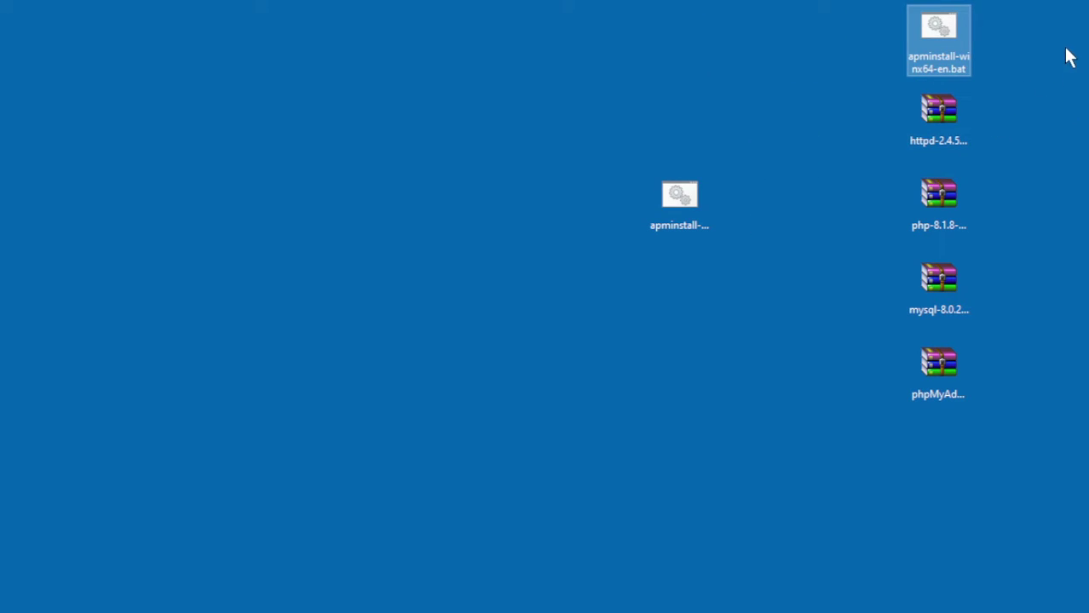
drag(1050, 24, 921, 424)
click(952, 53)
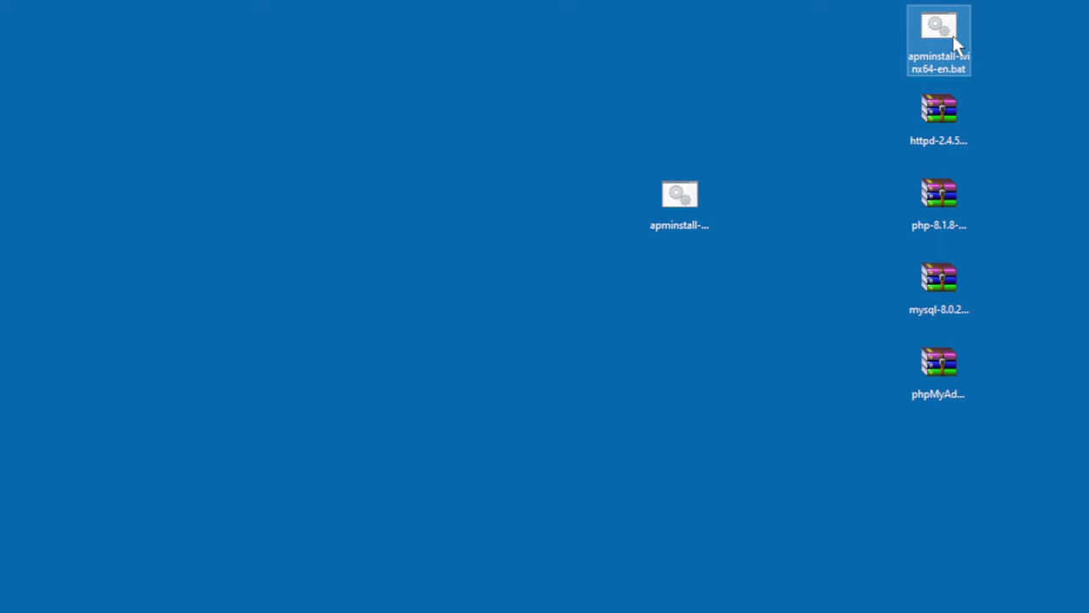
Run apminstall-winx64-en.bat as administrator and let it extract the packages until the mysql> prompt.
right_click(951, 36)
click(892, 106)
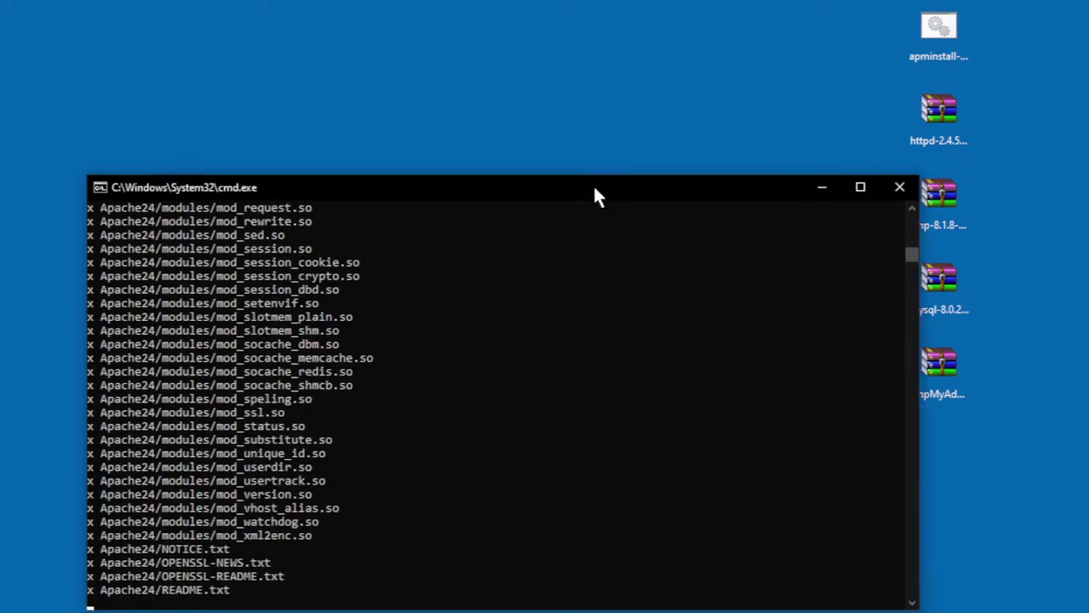
drag(592, 194, 661, 49)
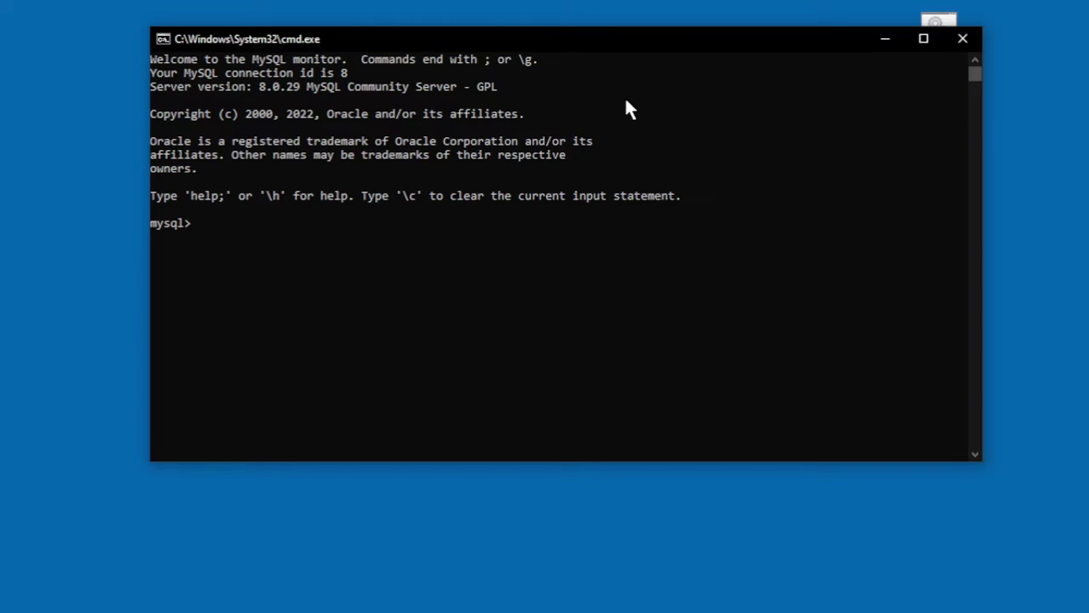
drag(566, 41, 620, 90)
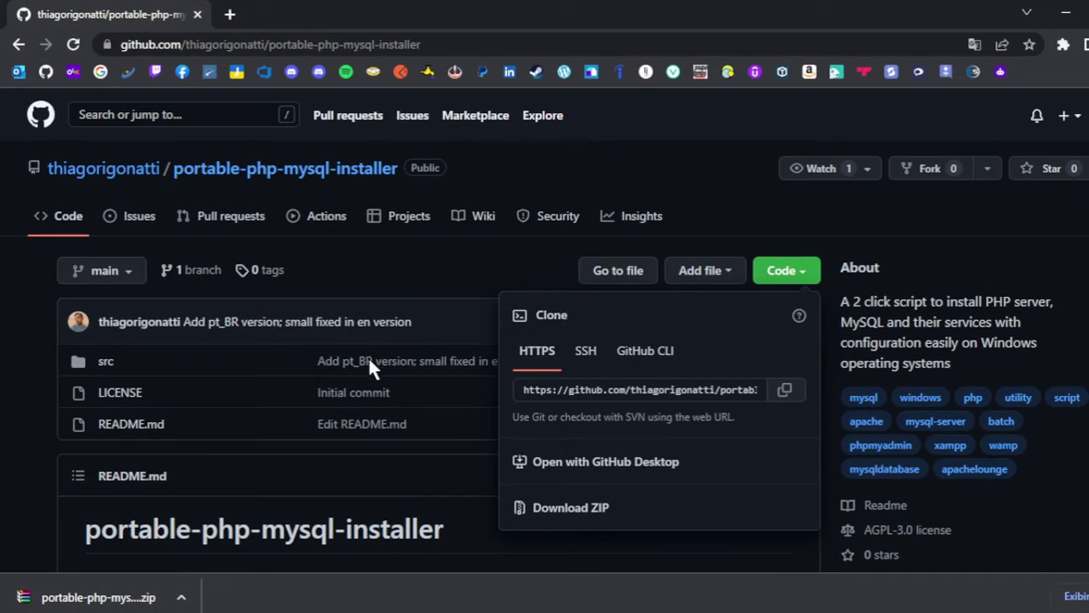
Close the Code dropdown and scroll the README to the ALTER USER block.
click(290, 281)
scroll(283, 278, down, 10)
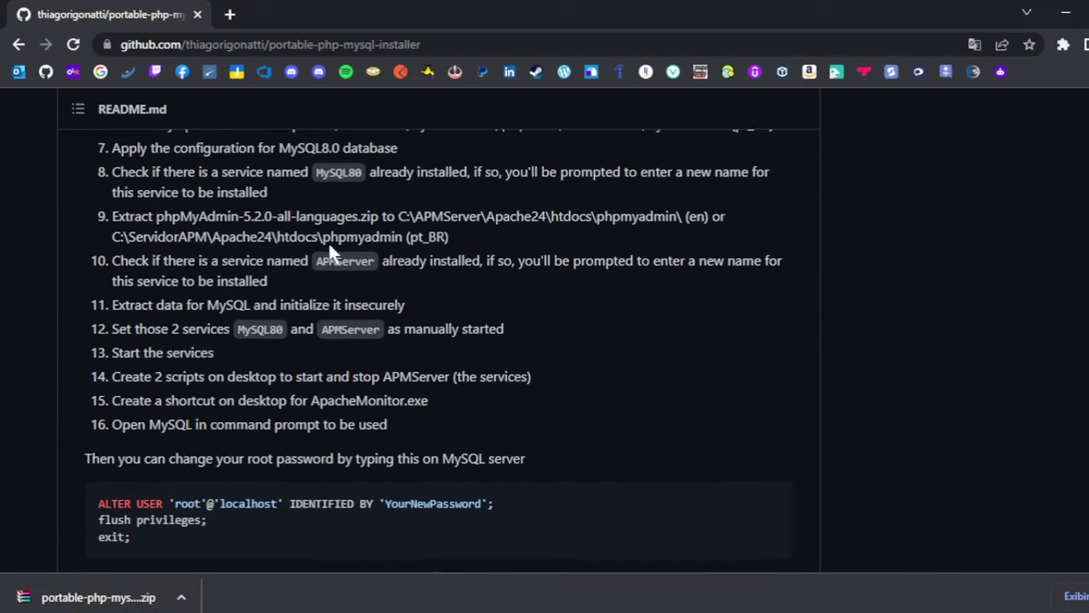
scroll(330, 245, down, 5)
scroll(251, 333, up, 4)
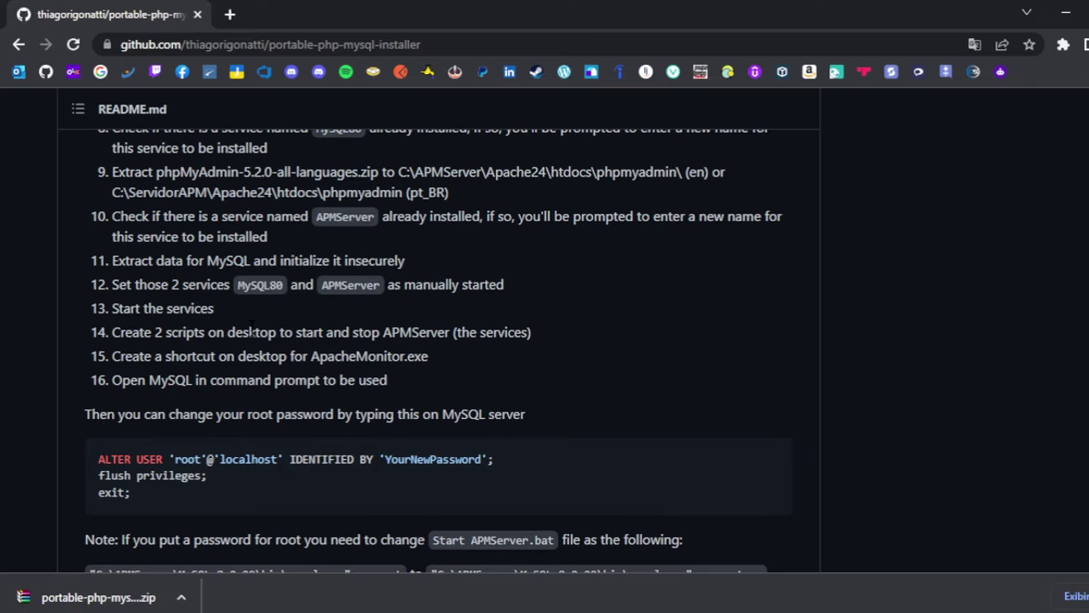
scroll(521, 371, down, 3)
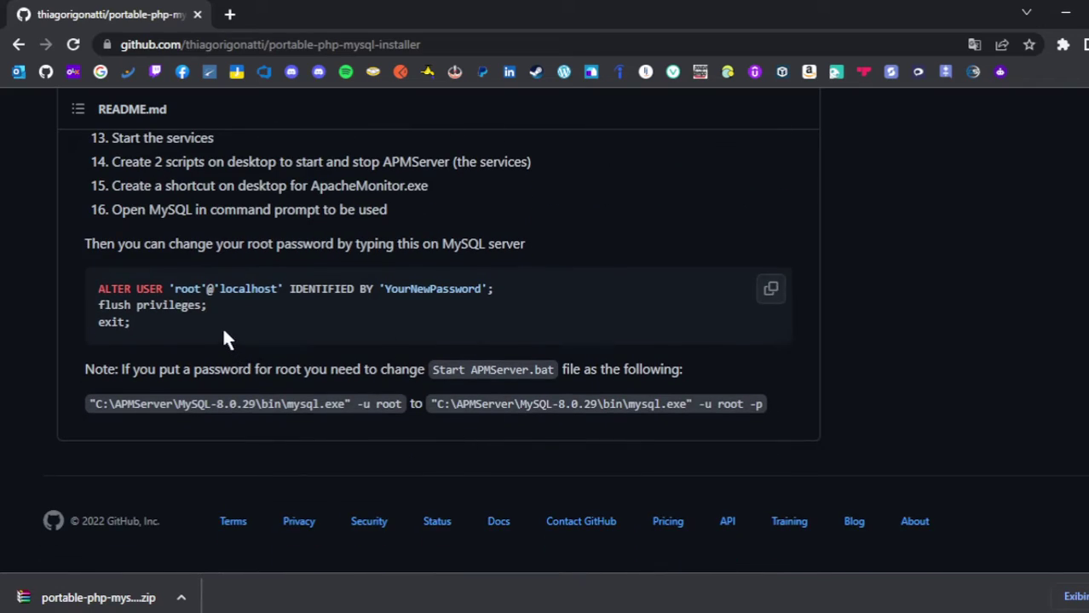
Copy the three SQL lines and paste them at the mysql> prompt to run them.
drag(223, 341, 97, 287)
right_click(137, 289)
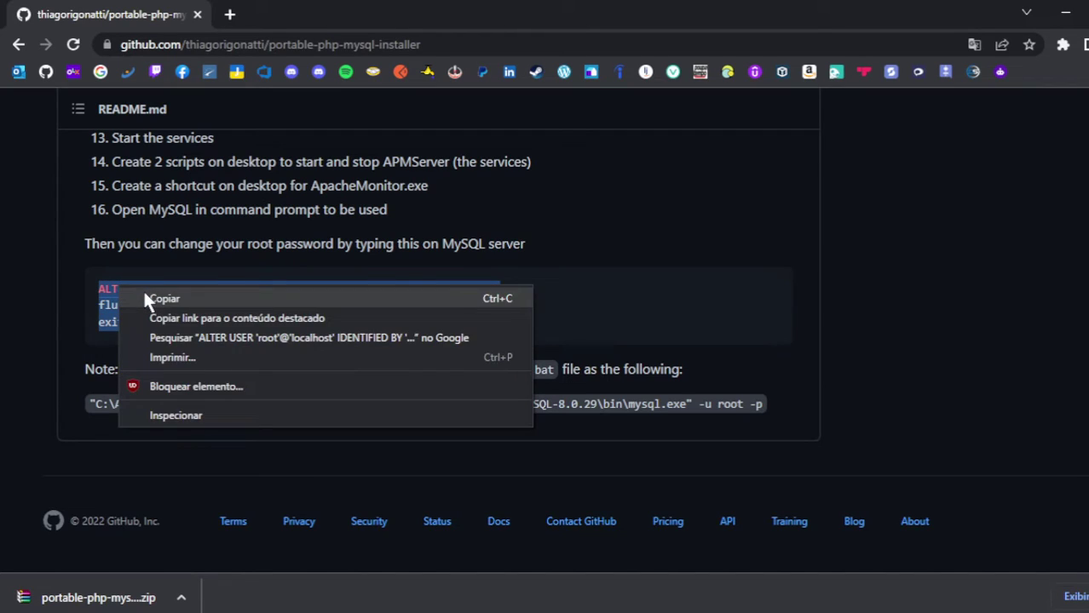
click(143, 298)
click(446, 588)
right_click(392, 326)
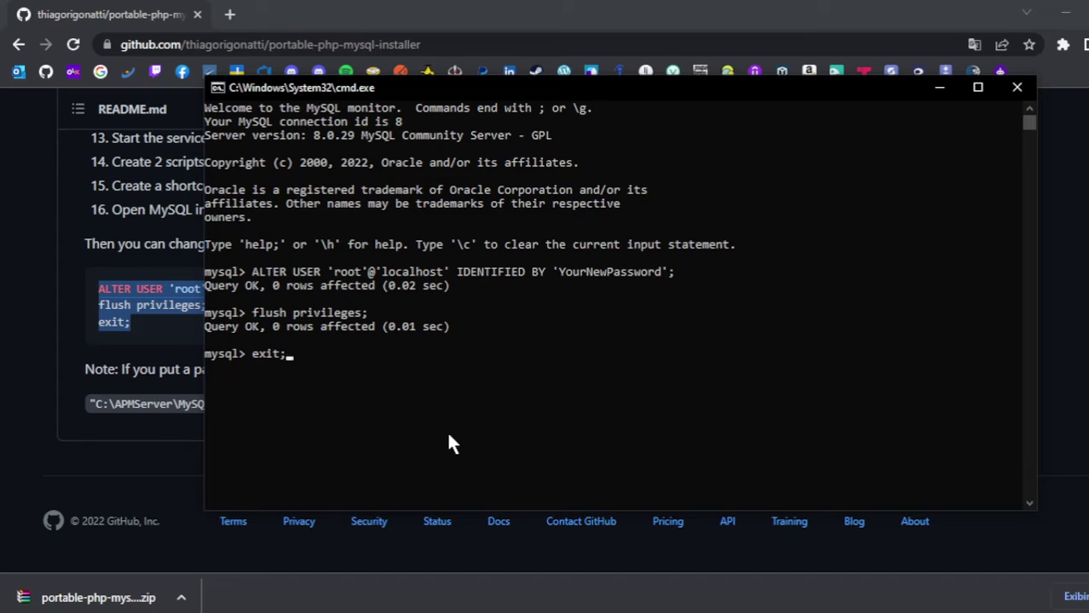
Run the pasted exit; command to leave the MySQL monitor.
key(Return)
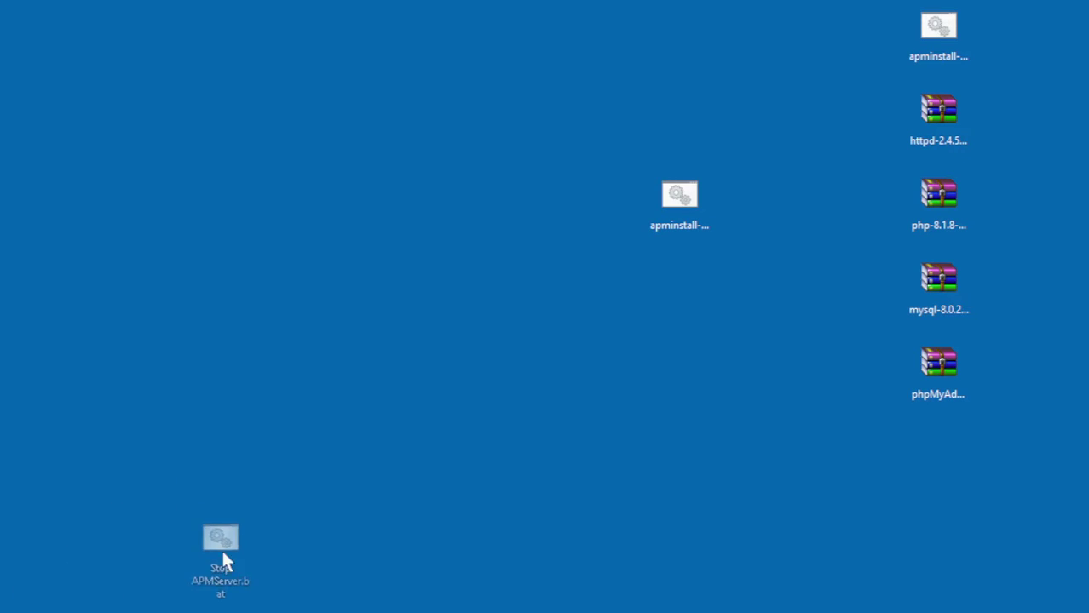
Arrange the Start and Stop APMServer scripts and open Start APMServer.bat in Notepad++.
drag(219, 560, 406, 231)
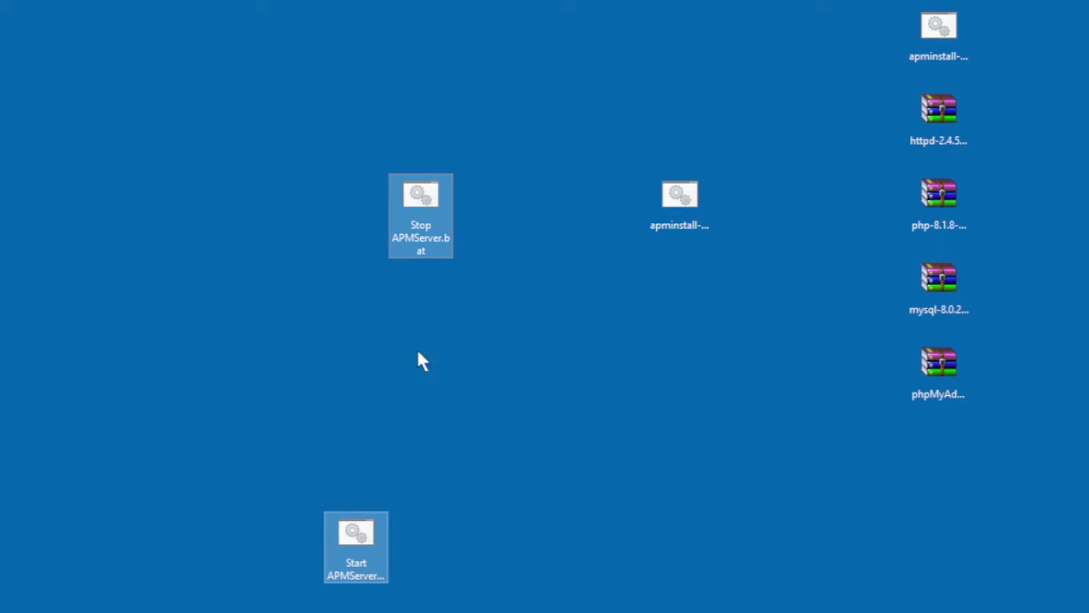
click(353, 556)
drag(353, 559, 419, 299)
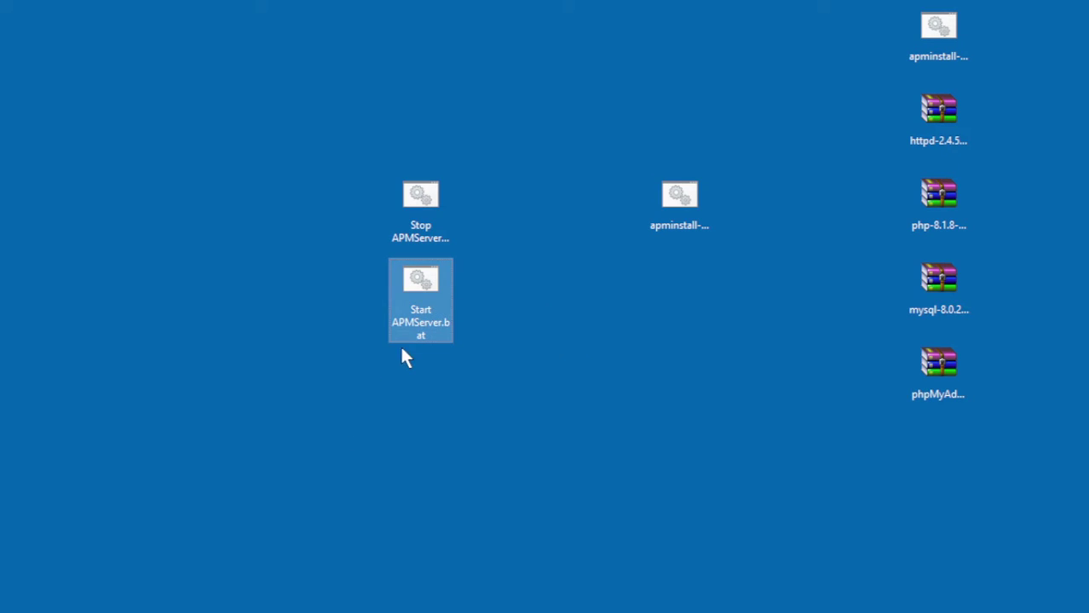
right_click(436, 292)
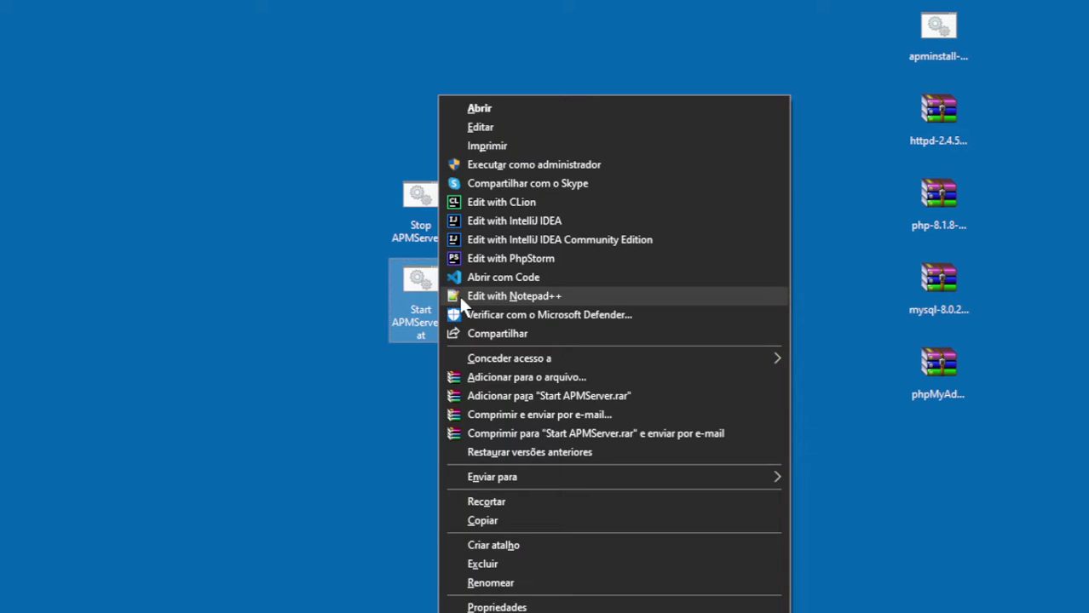
click(461, 297)
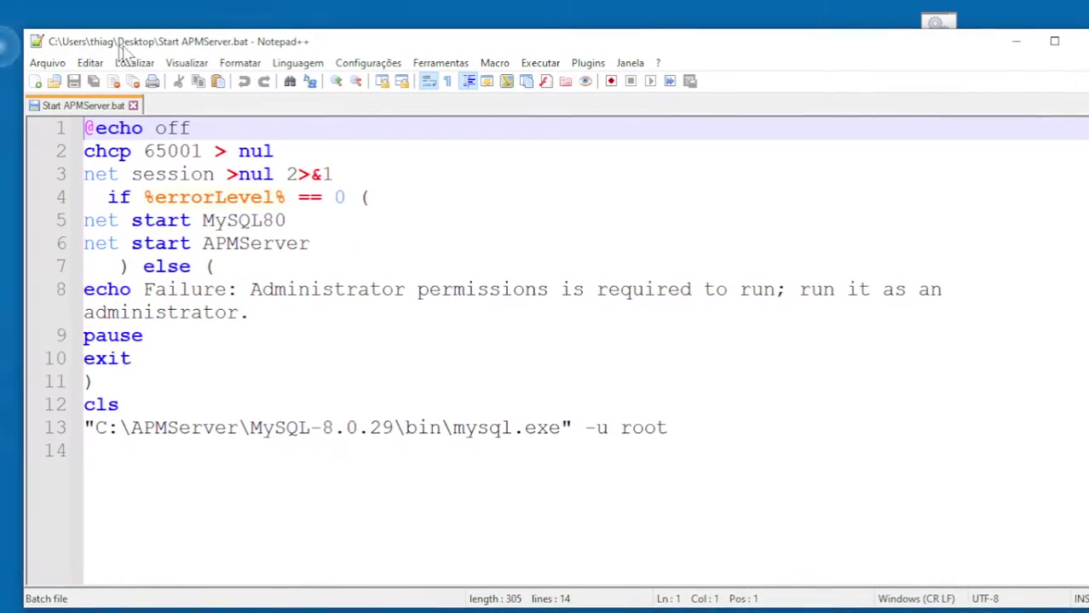
Append -p to the mysql.exe -u root line 13 and save the file.
double_click(318, 33)
scroll(433, 180, down, 2)
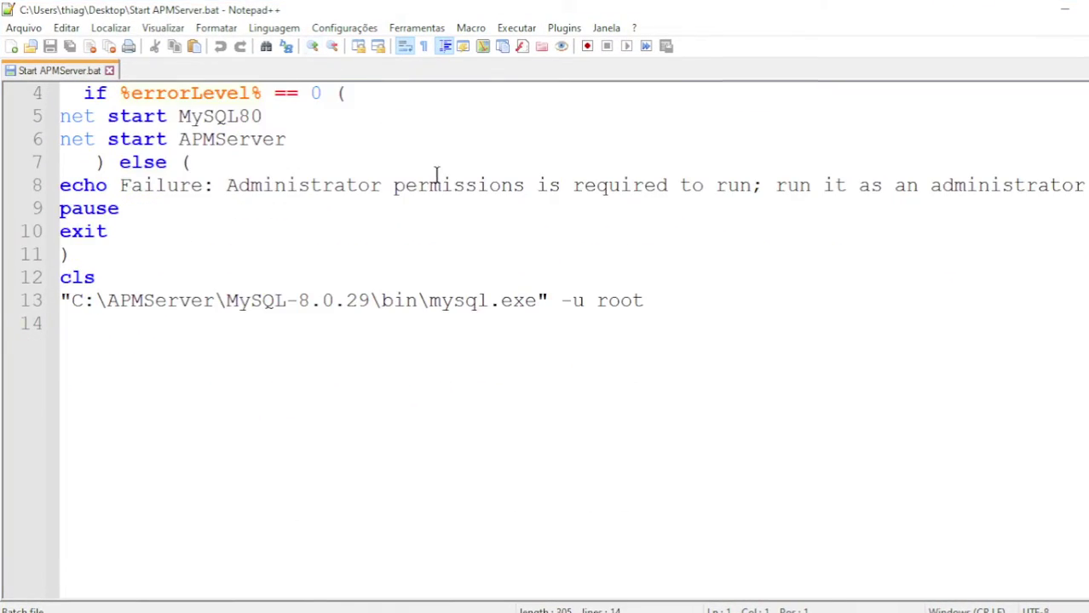
scroll(119, 223, up, 1)
click(712, 305)
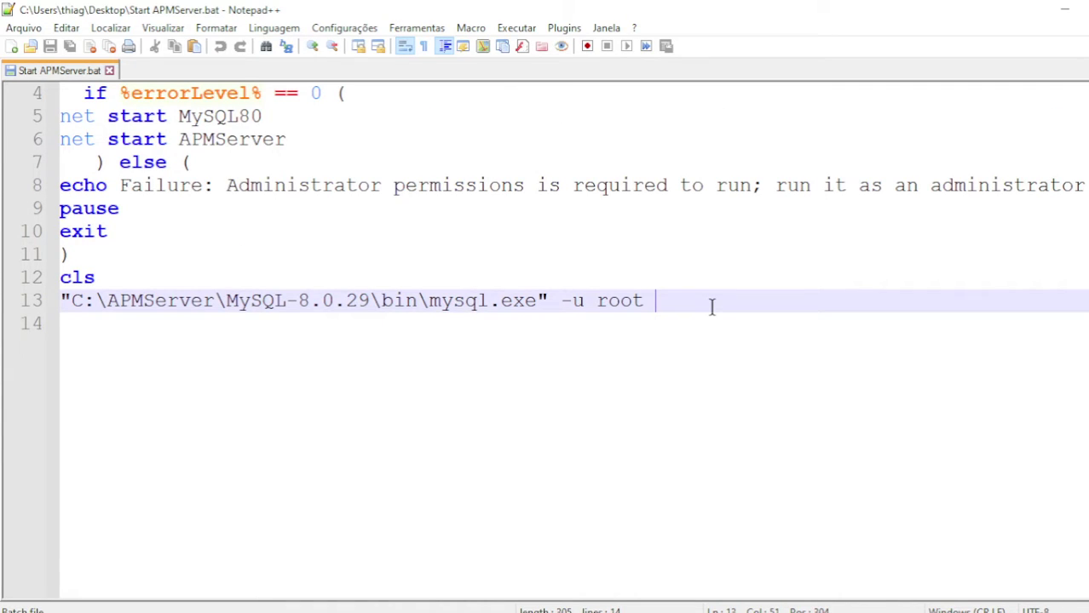
text(-p)
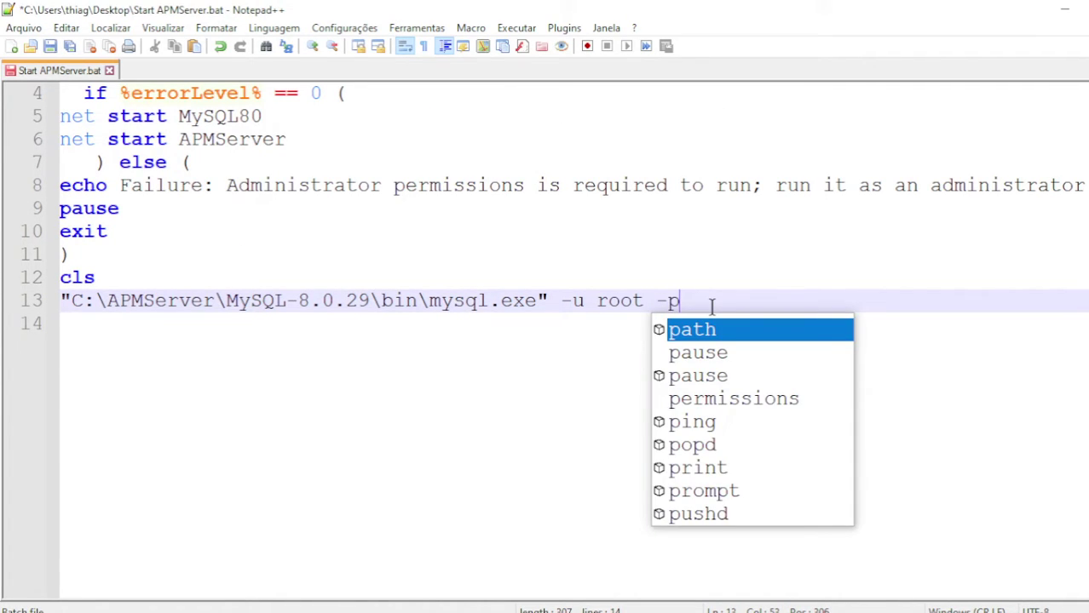
click(571, 335)
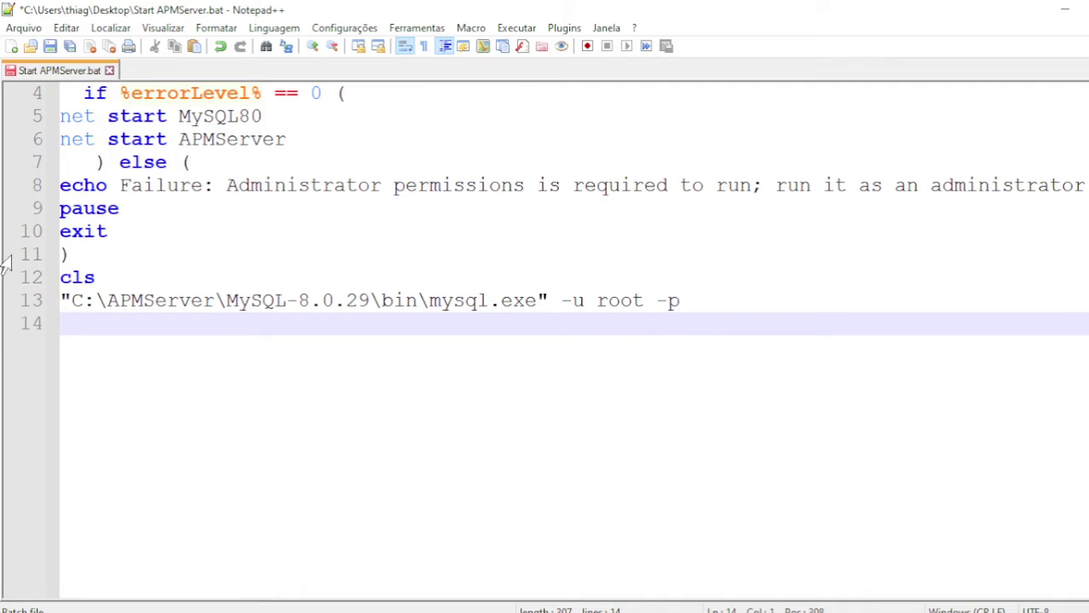
click(55, 47)
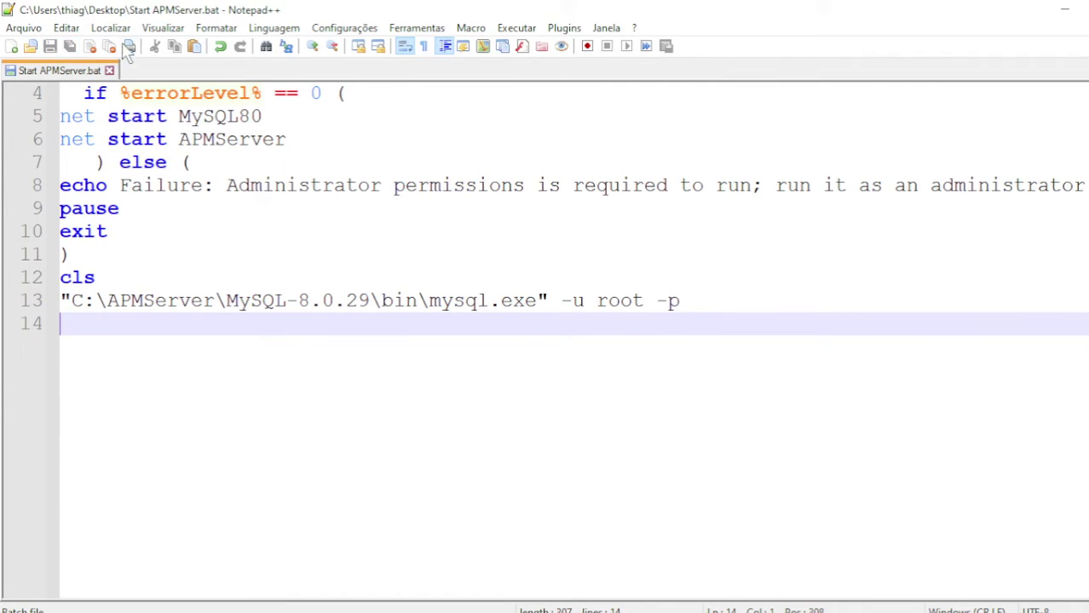
Minimize Notepad++, run Start APMServer.bat as administrator, and centre its password console.
click(1066, 11)
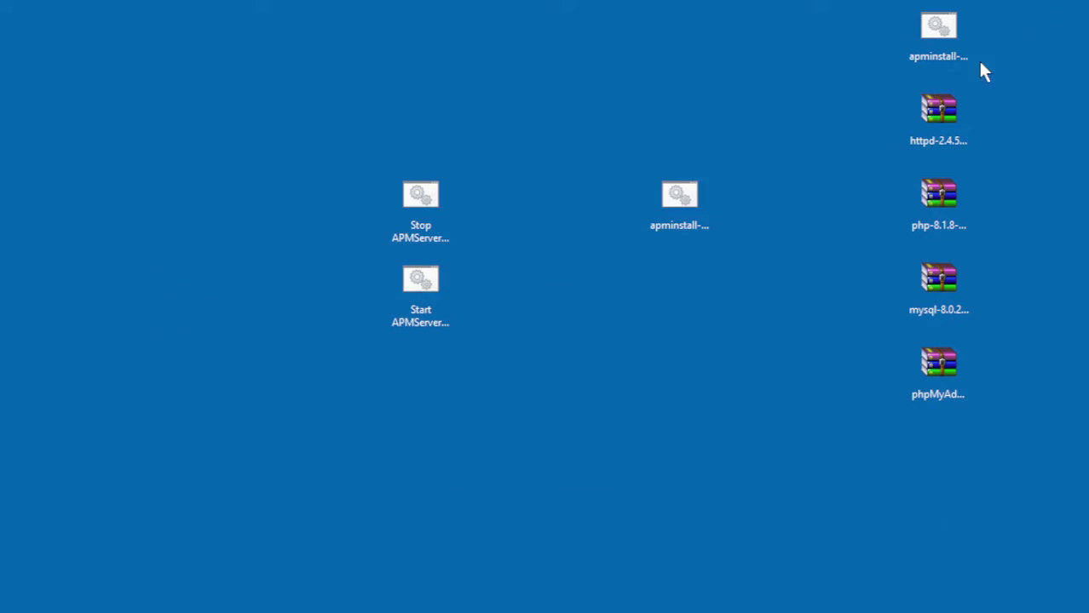
click(429, 305)
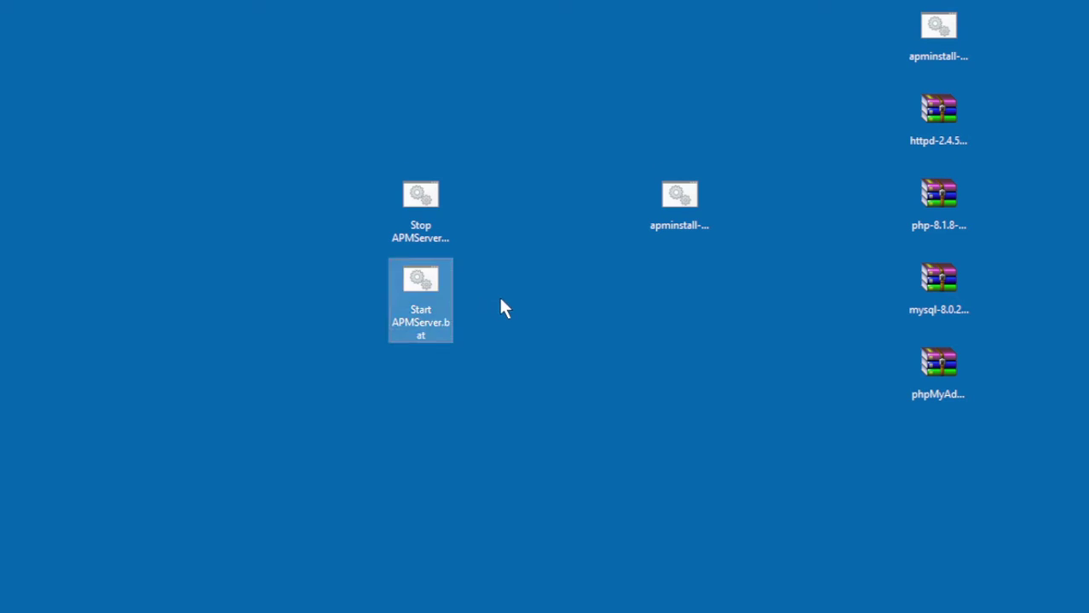
right_click(412, 302)
click(455, 166)
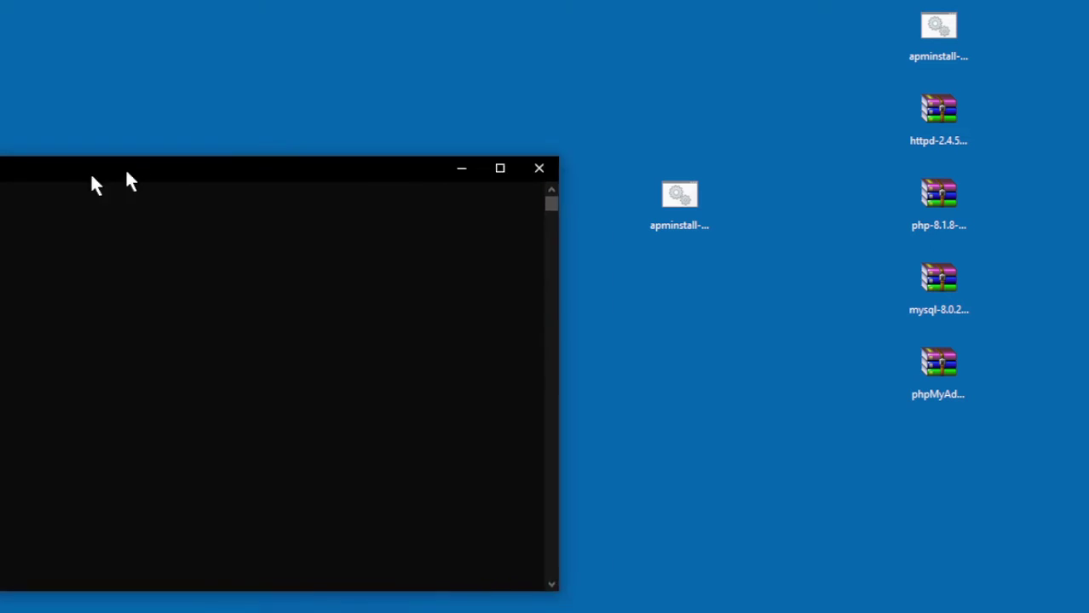
drag(128, 183, 580, 96)
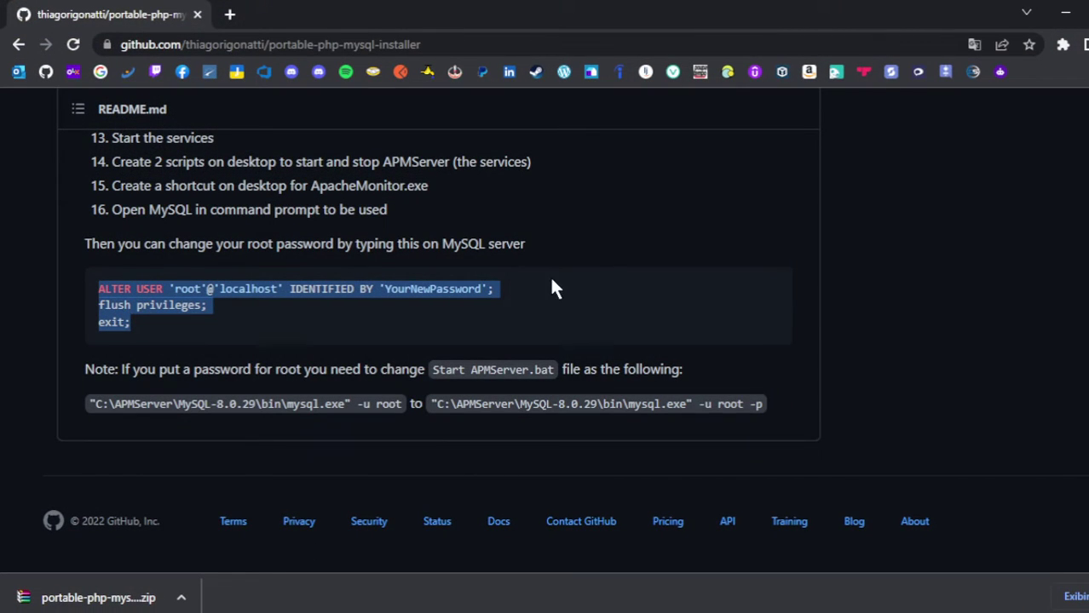
Copy the new root password from the README and use it to log in to MySQL.
double_click(443, 290)
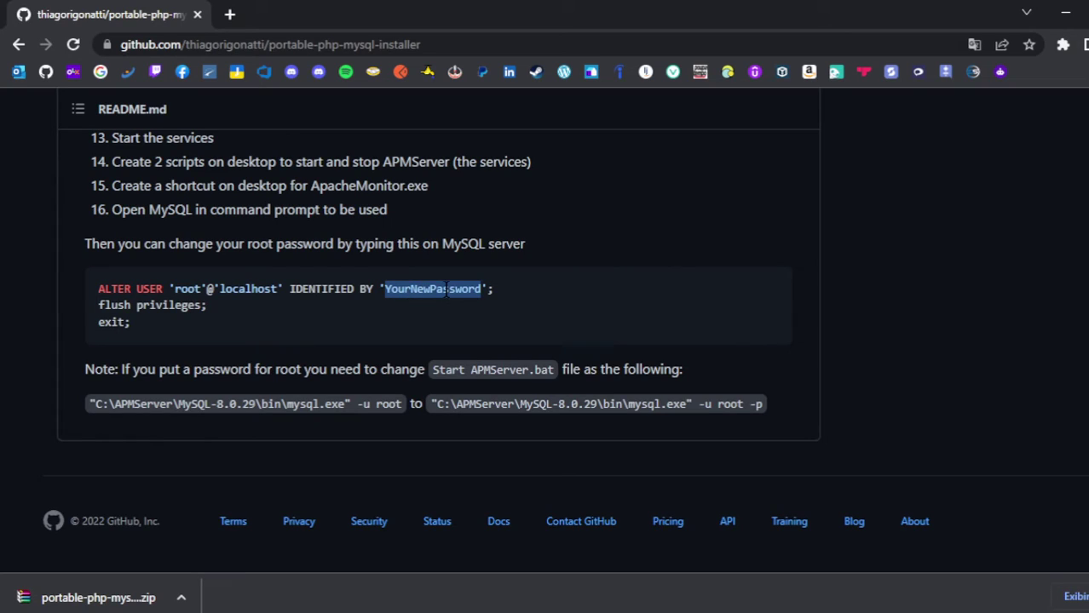
right_click(446, 289)
click(468, 301)
key(alt+Tab)
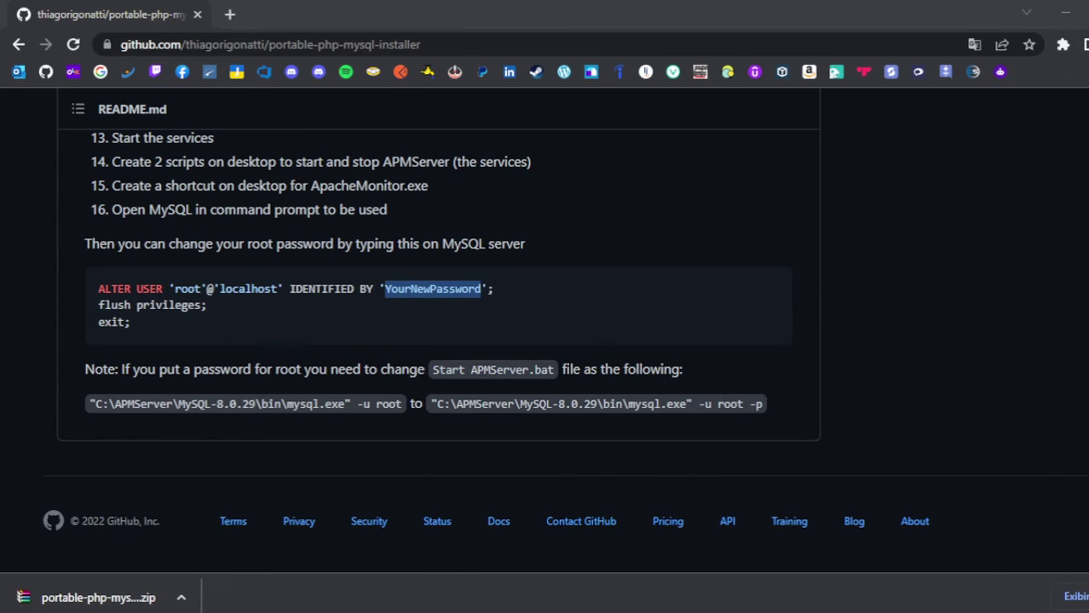
right_click(455, 269)
key(Return)
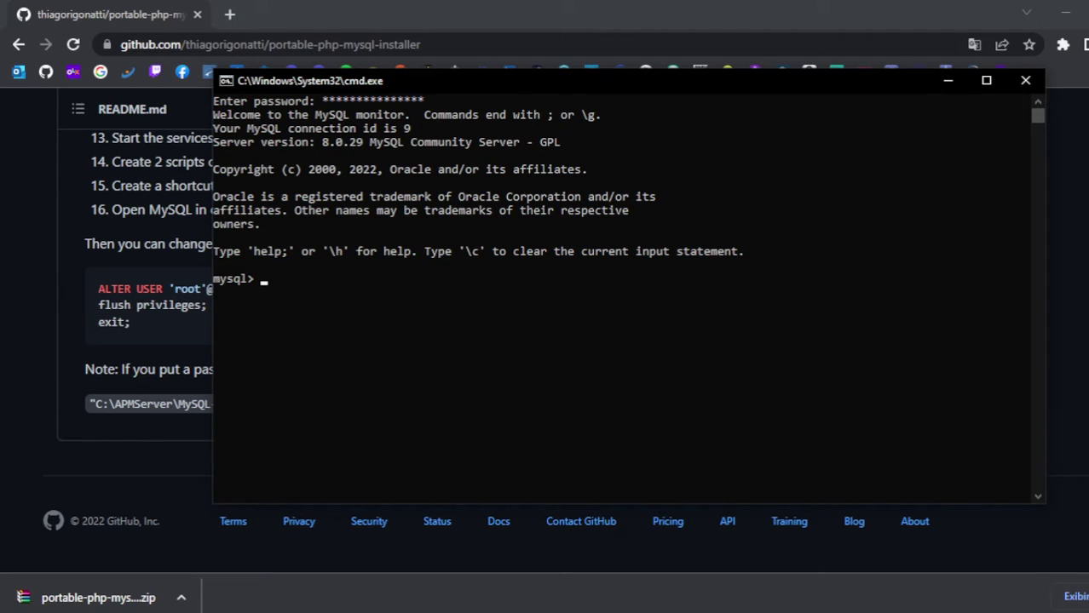
key(alt+Tab)
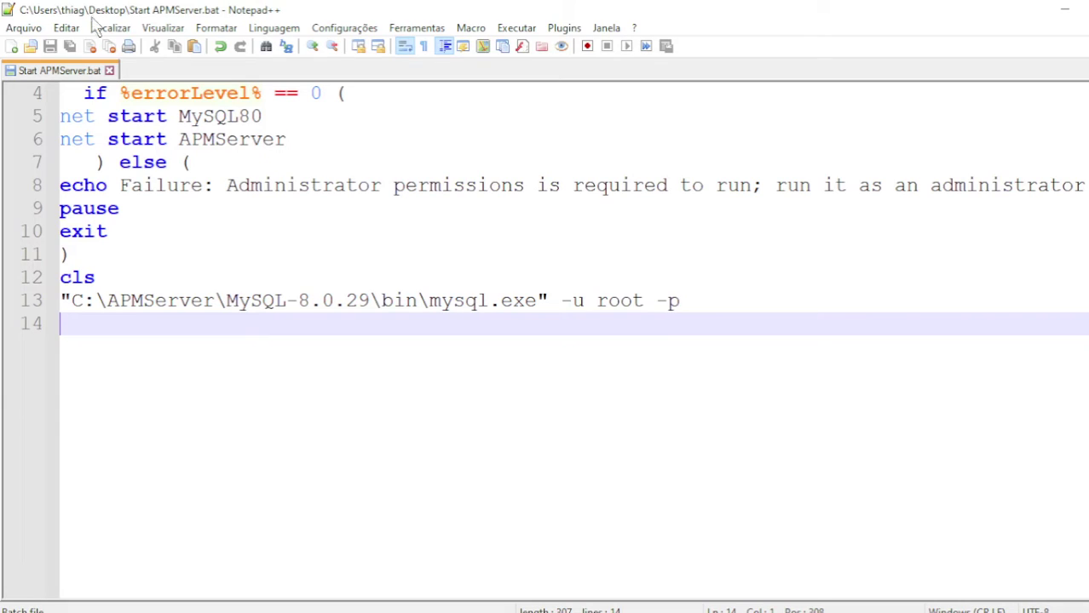
key(alt+Tab)
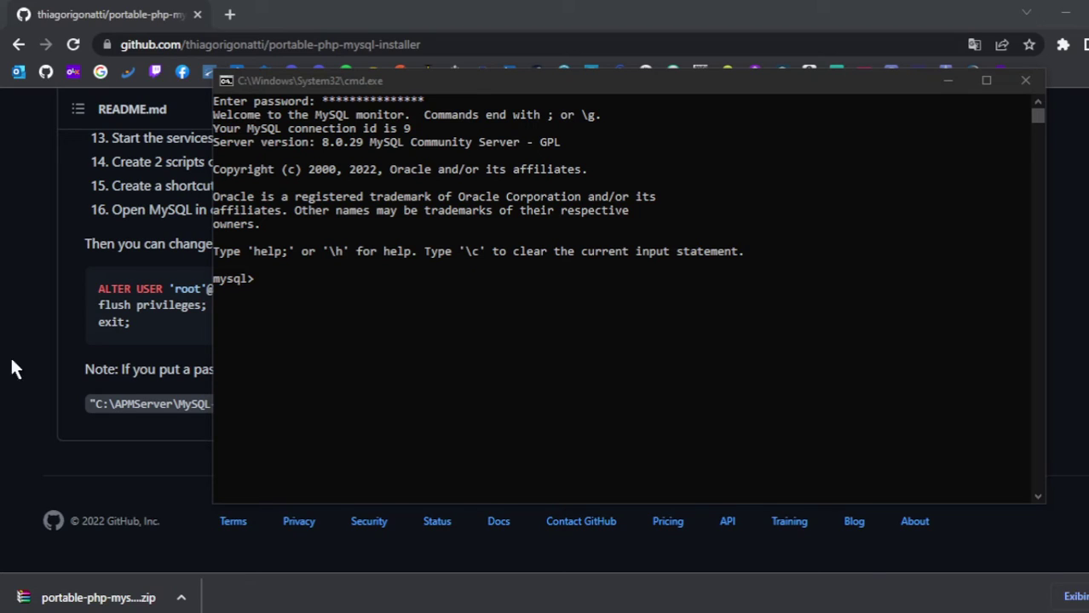
Enter exit at the mysql> prompt to quit MySQL and close the console.
click(726, 402)
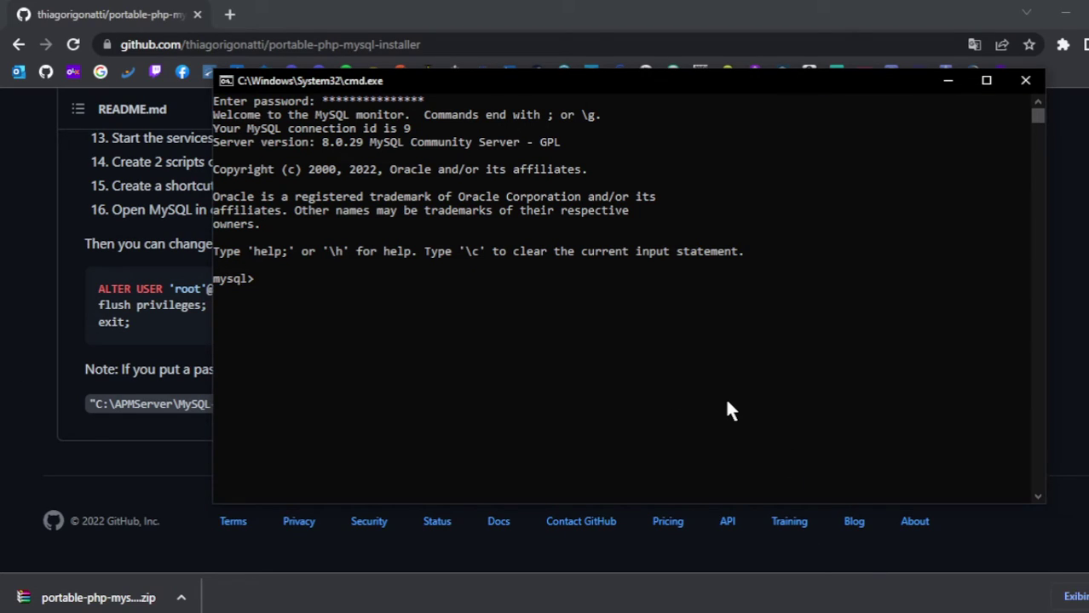
text(exit)
key(Return)
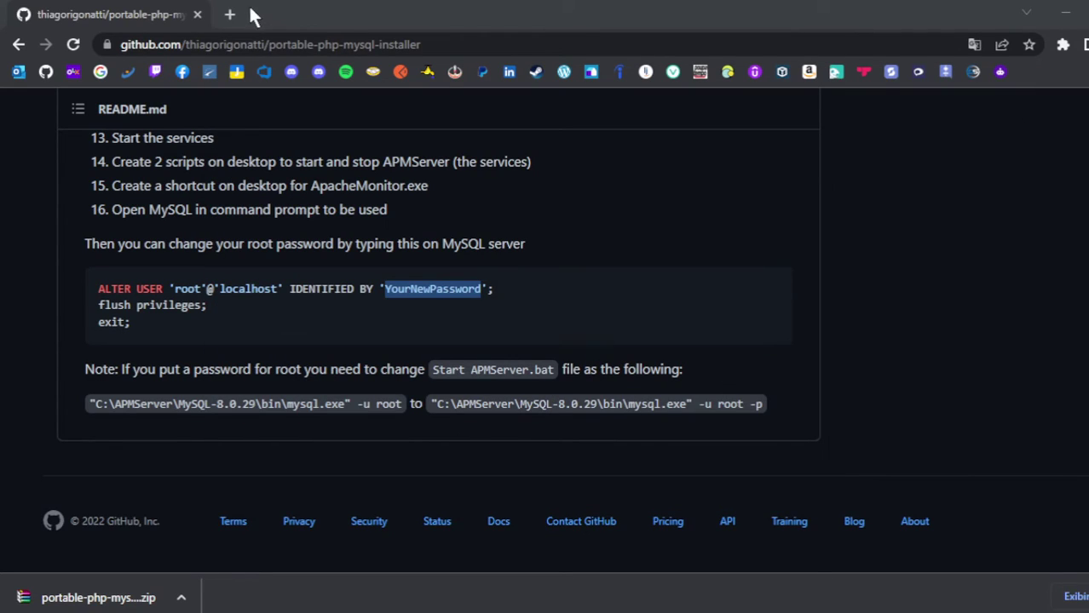
Load localhost in a new Chrome tab to show the server's Index of / listing.
click(229, 14)
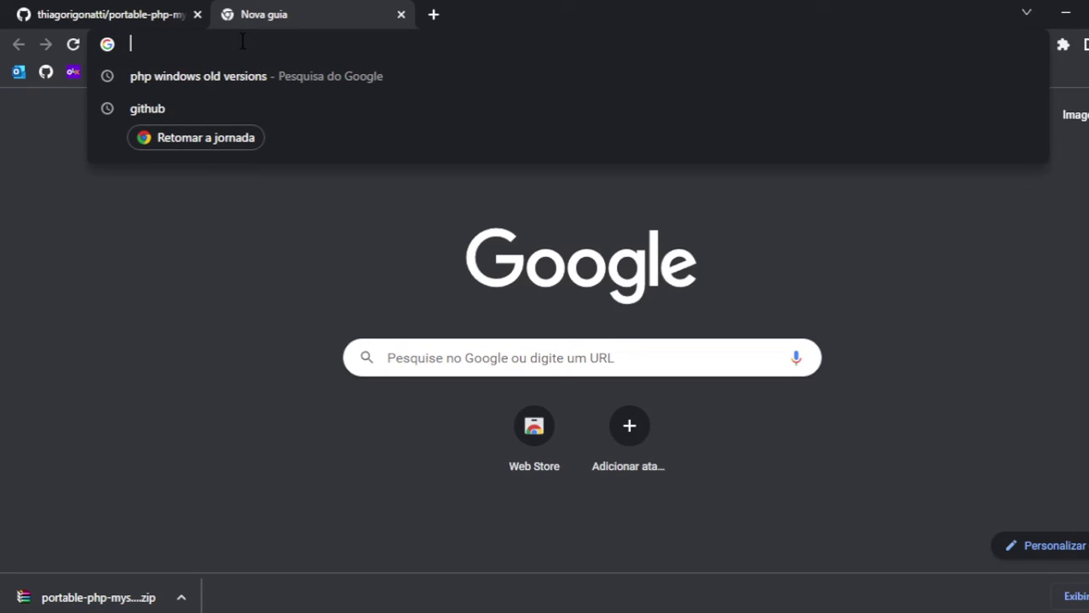
text(1)
key(BackSpace)
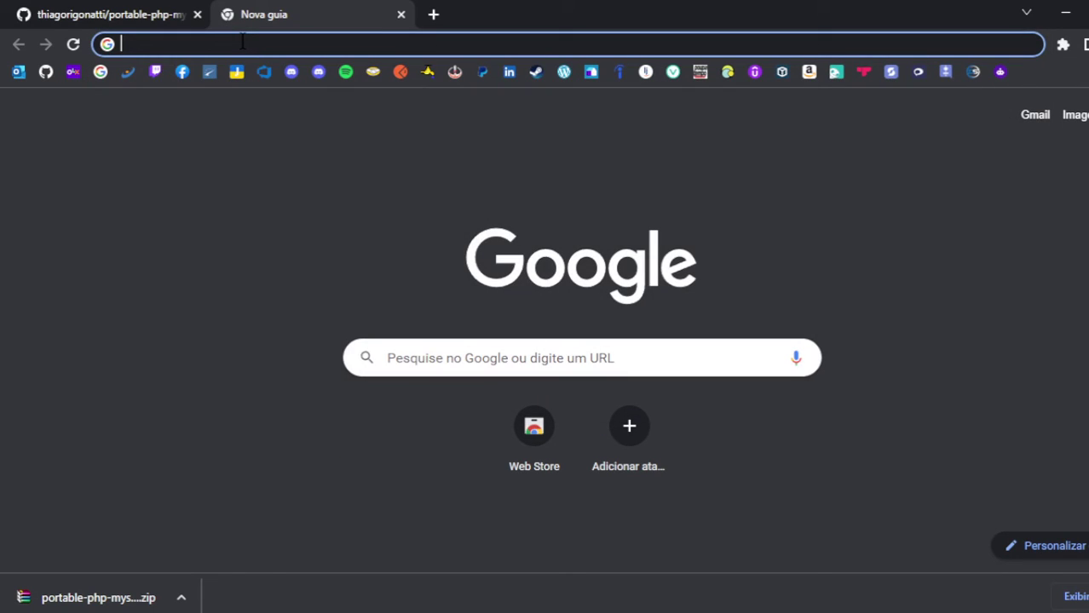
text(l)
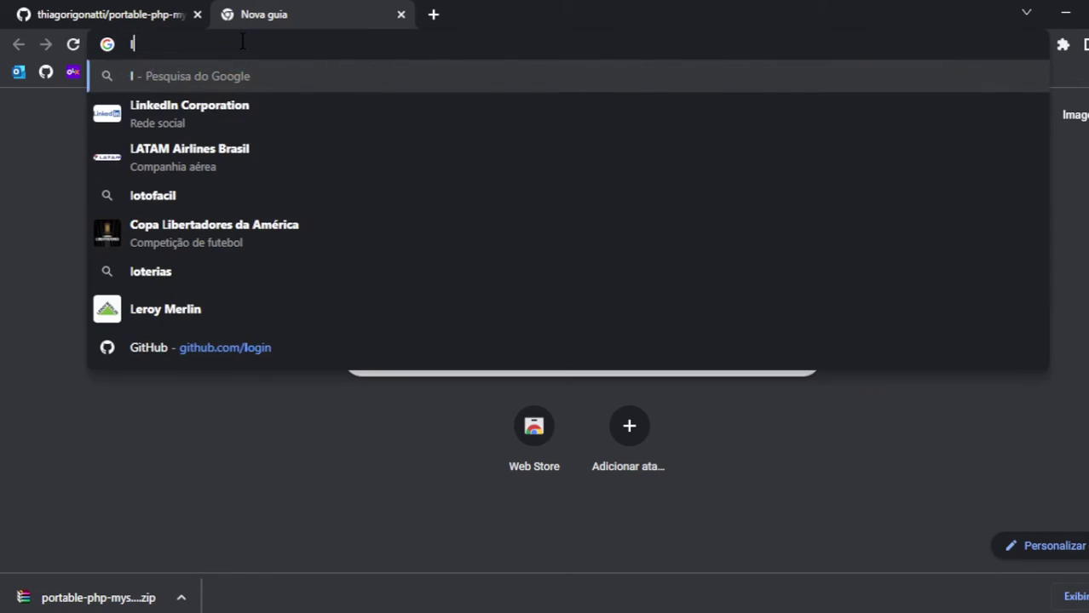
text(ocalhost)
key(Return)
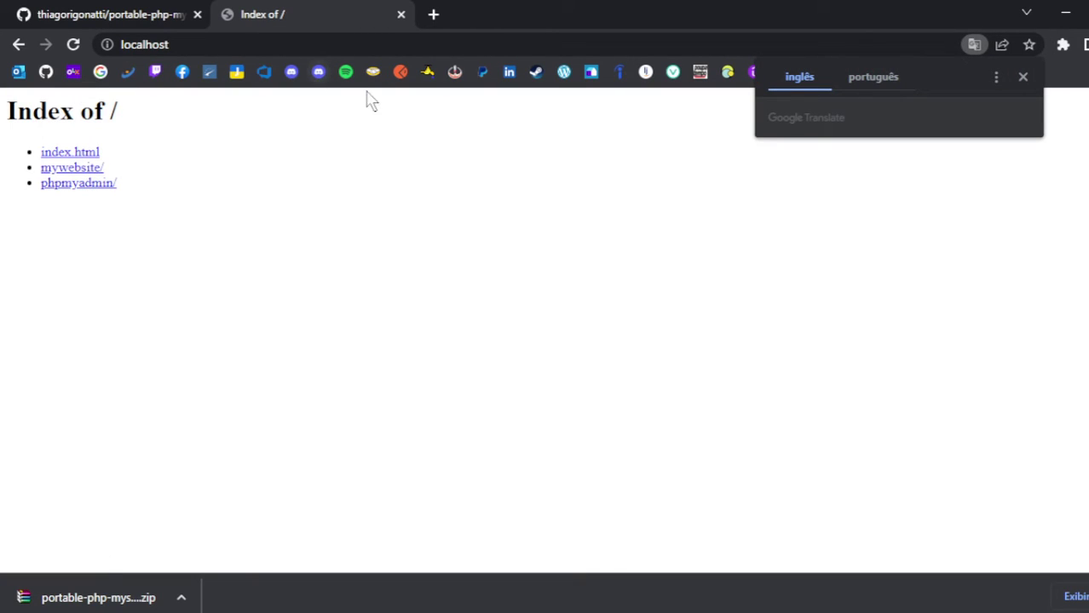
Open the empty mywebsite/ folder listing from the localhost index.
click(222, 44)
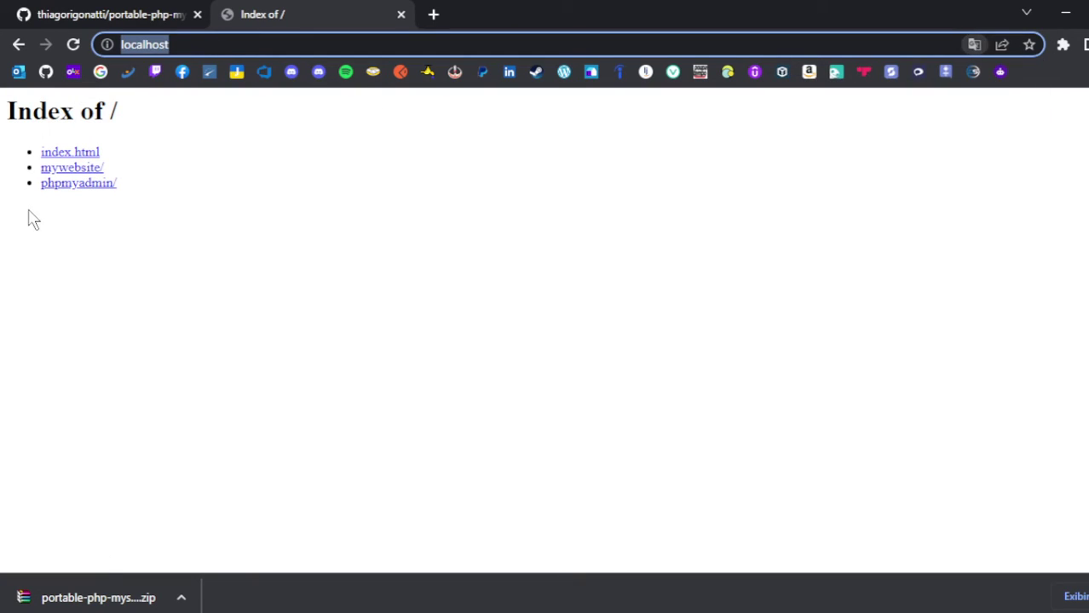
click(73, 172)
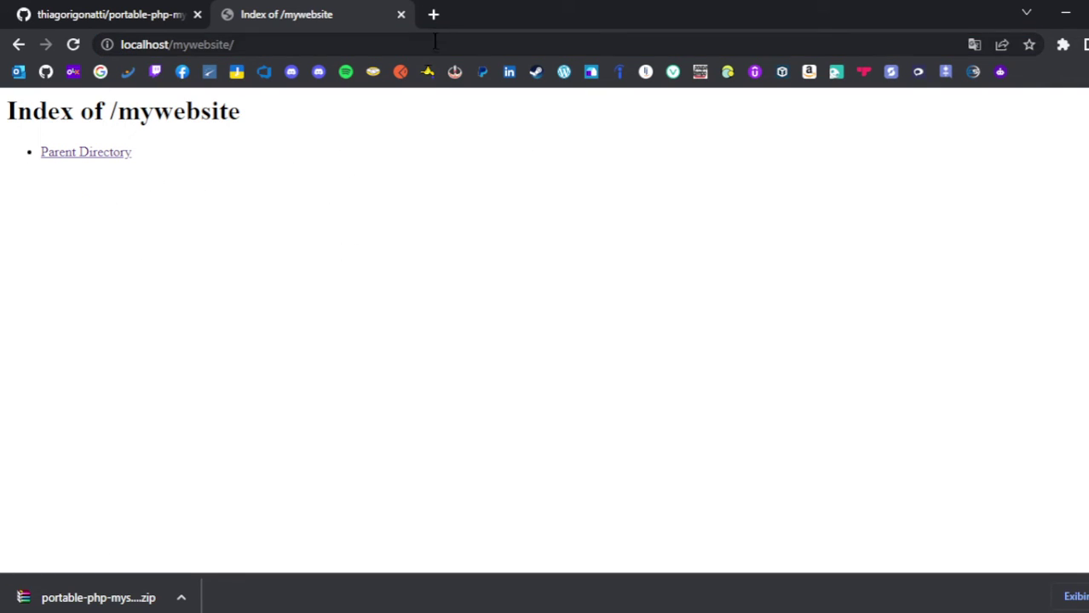
click(433, 14)
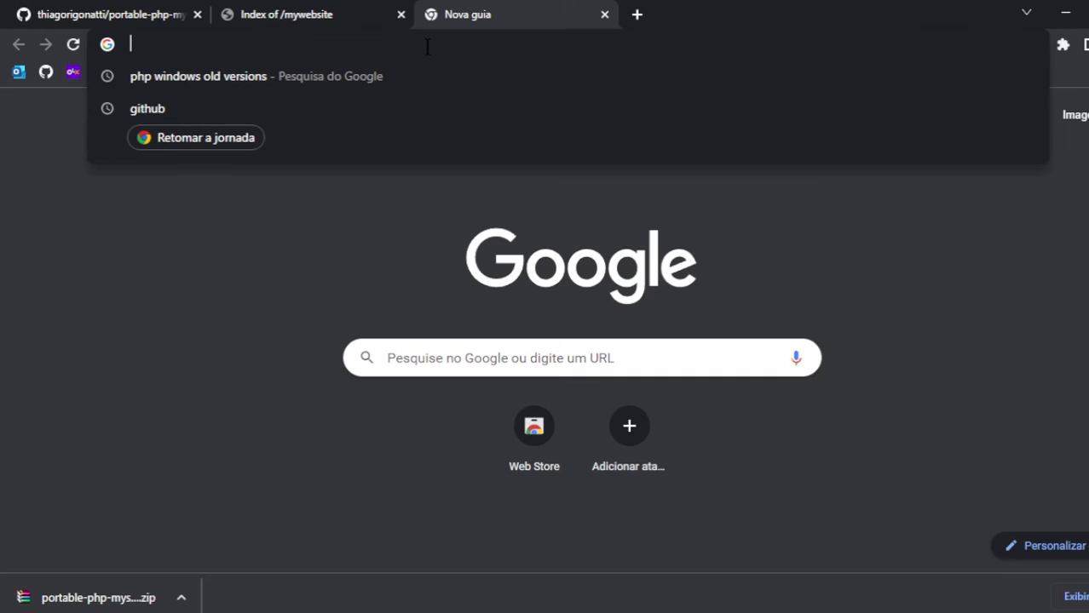
Load 127.0.0.1 to bring up the phpMyAdmin login page.
text(127)
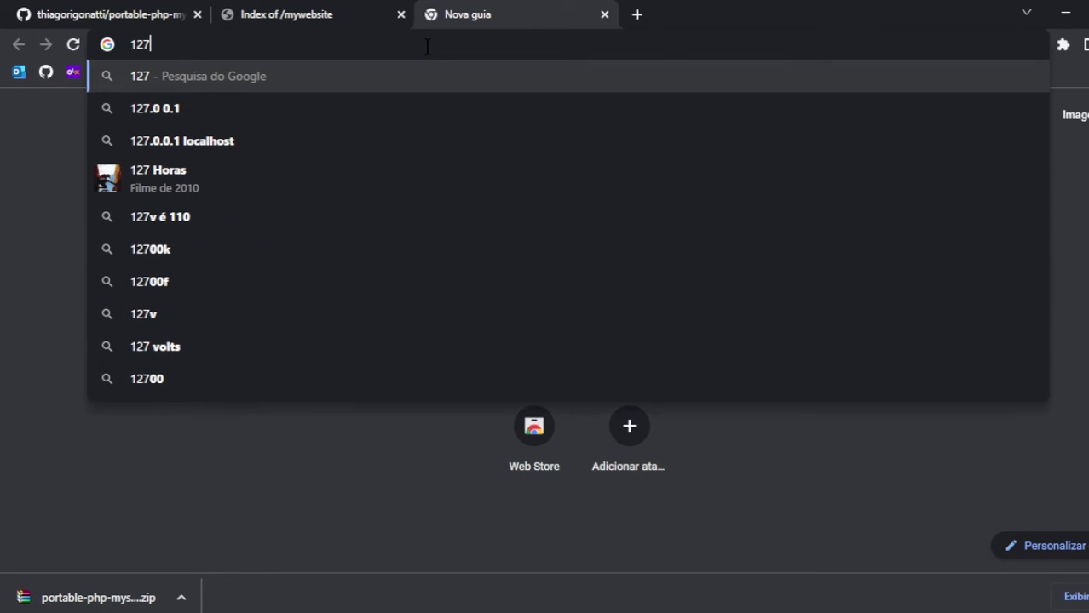
text(.)
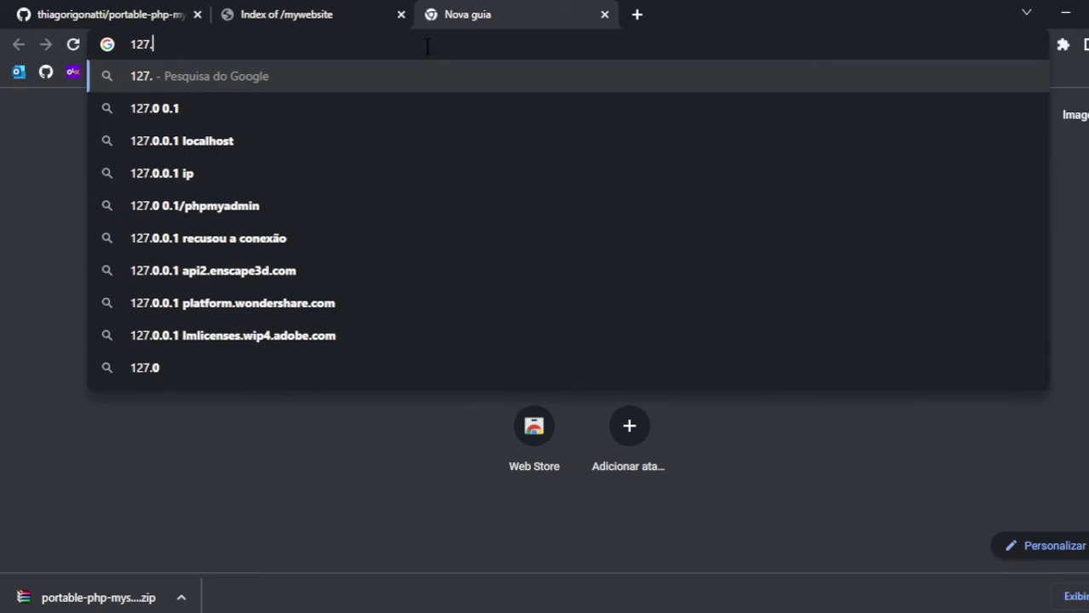
text(0.0.1)
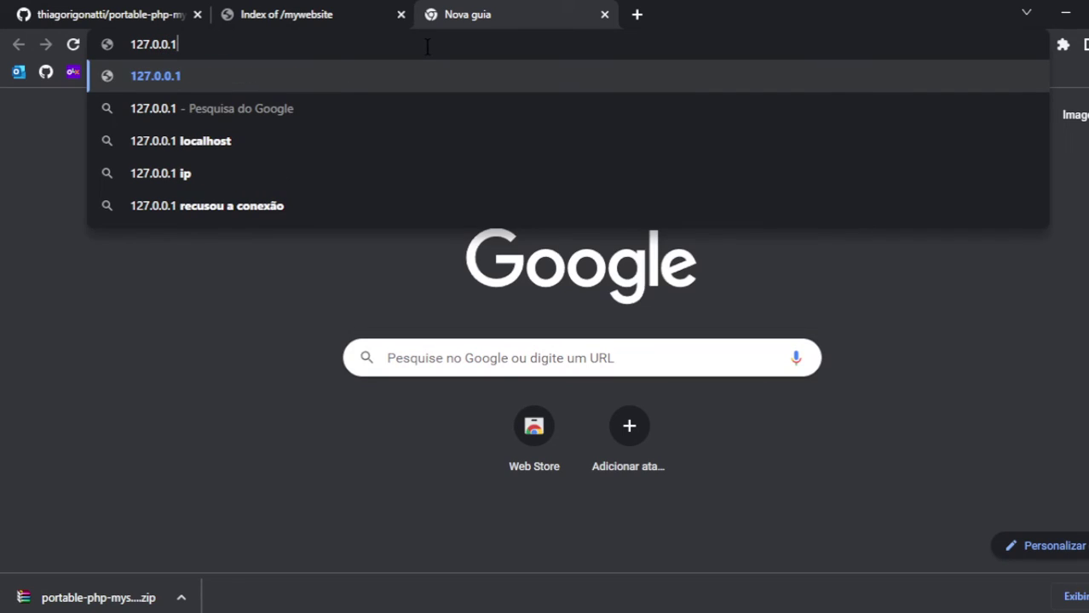
key(Return)
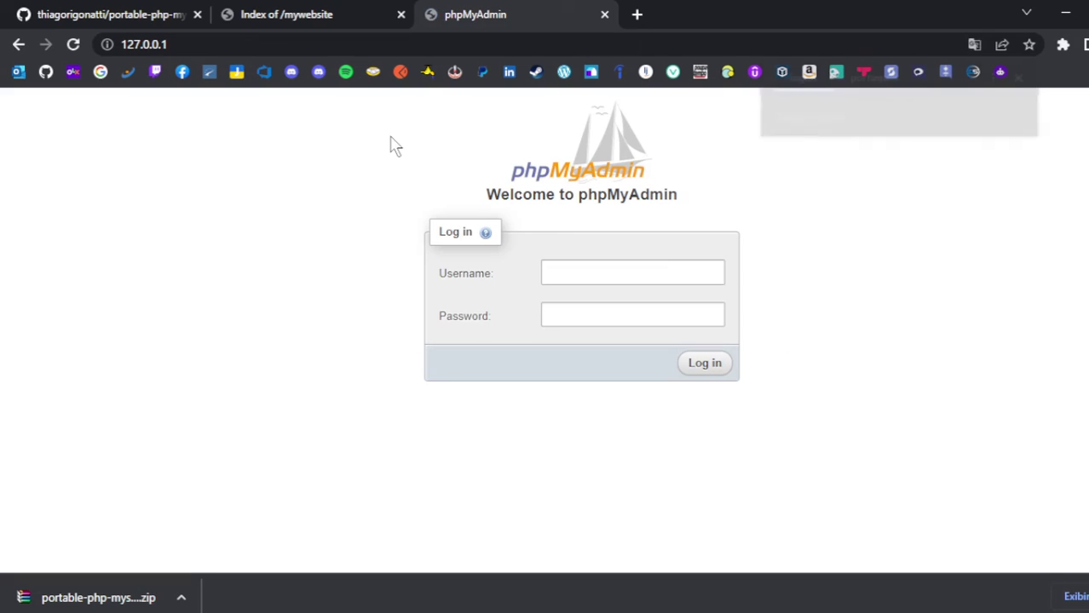
click(1022, 77)
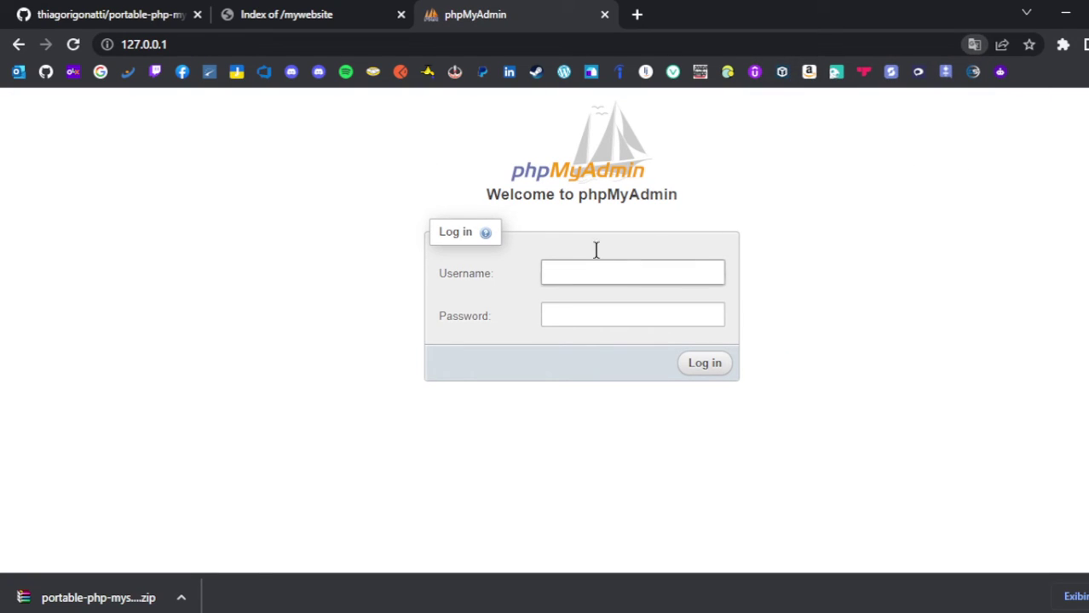
Log in to phpMyAdmin as root with the new root password after the blank-password attempt fails.
click(586, 282)
text(root)
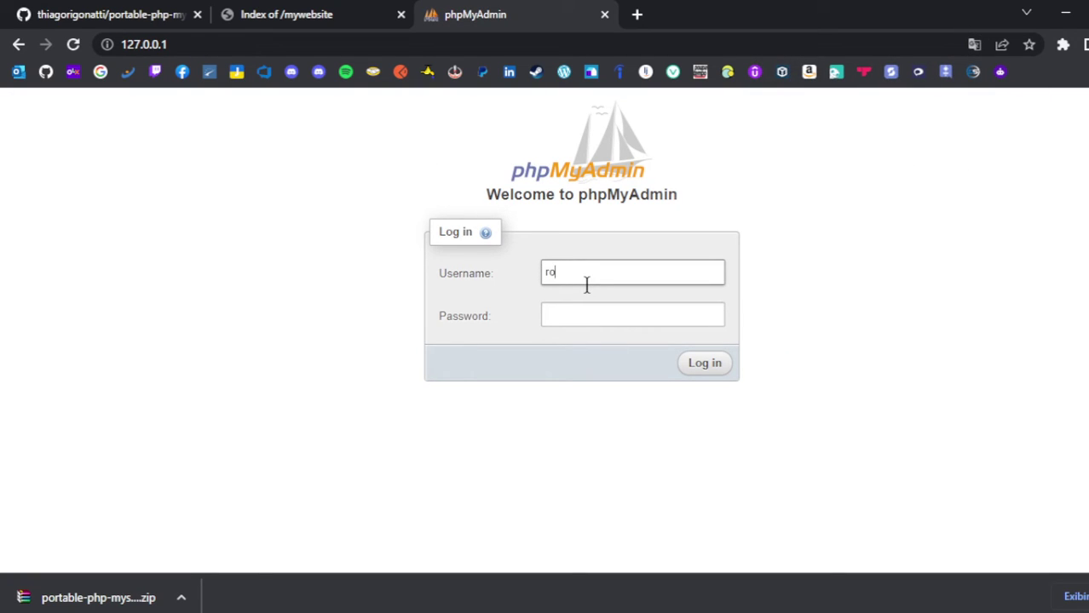
click(705, 363)
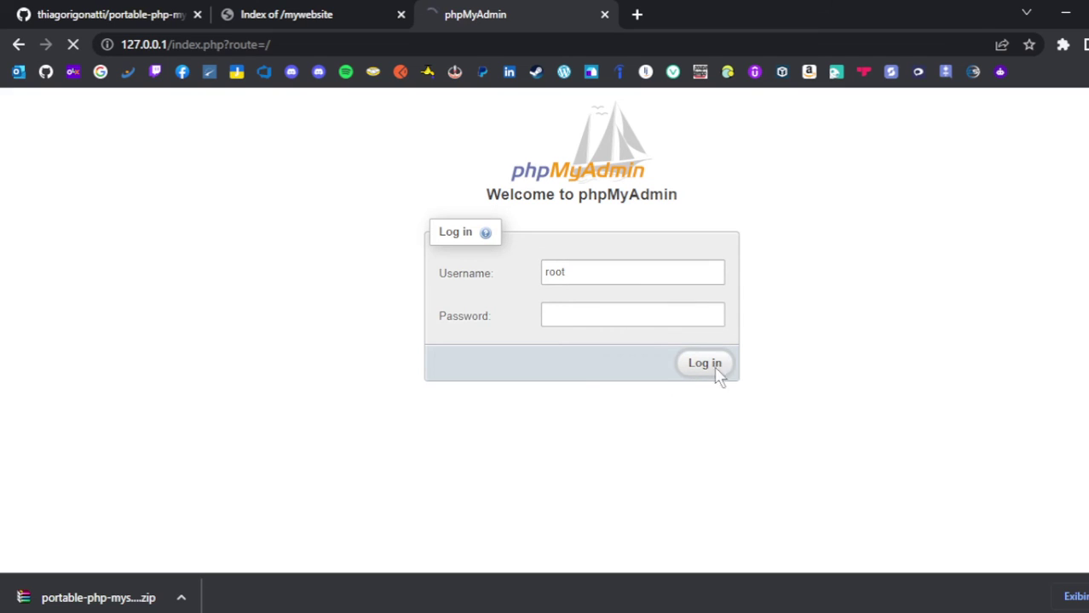
click(569, 358)
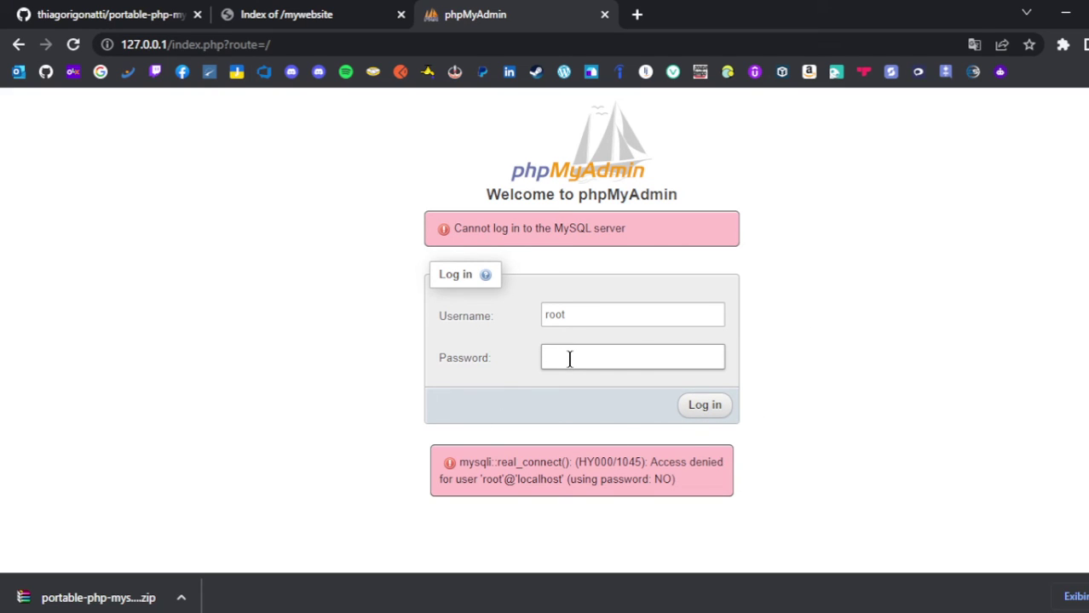
text(****************)
key(Return)
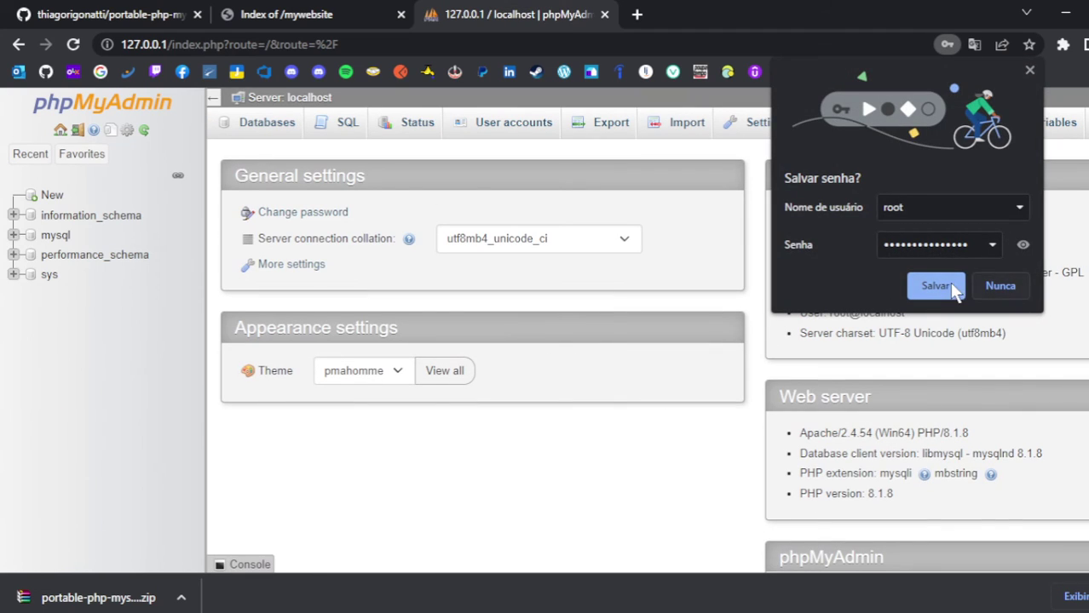
Save the root login in Chrome, skim the server overview, and minimize the browser to the desktop.
click(952, 288)
scroll(881, 213, down, 1)
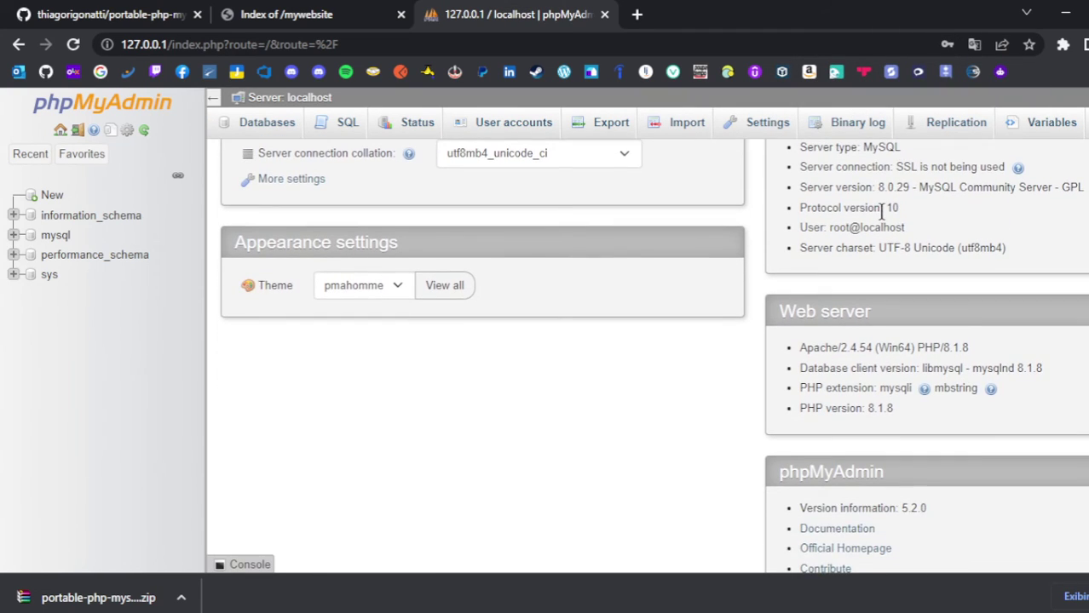
scroll(881, 213, up, 1)
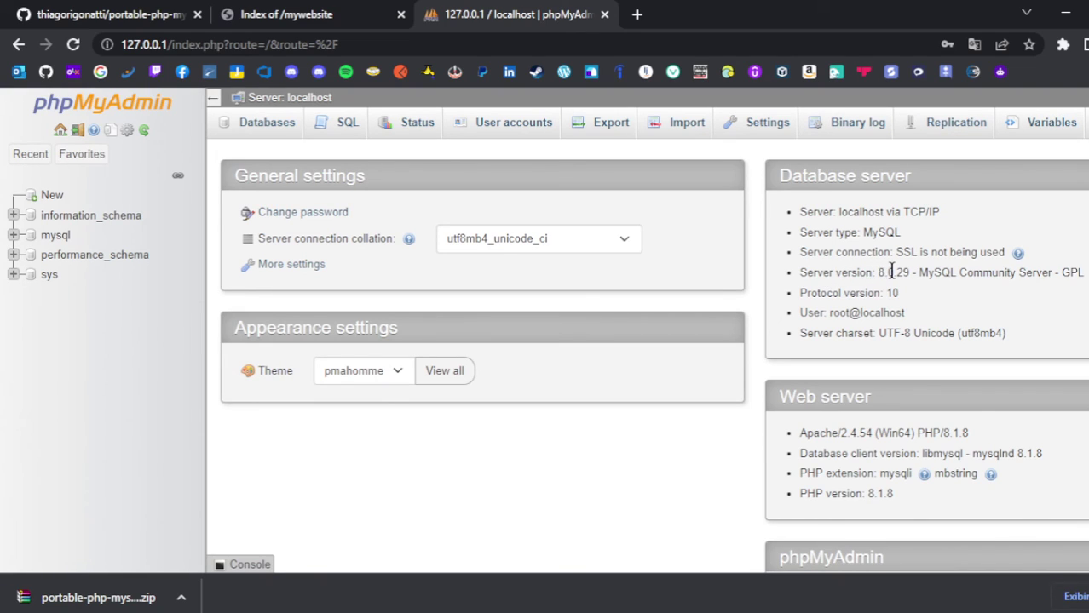
scroll(912, 300, down, 1)
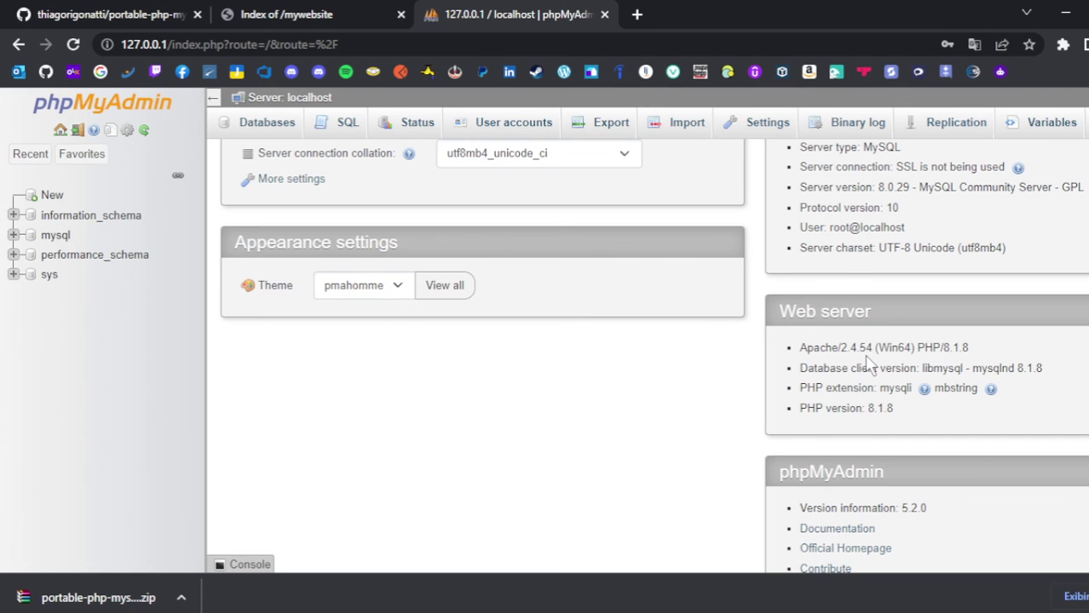
scroll(878, 349, down, 2)
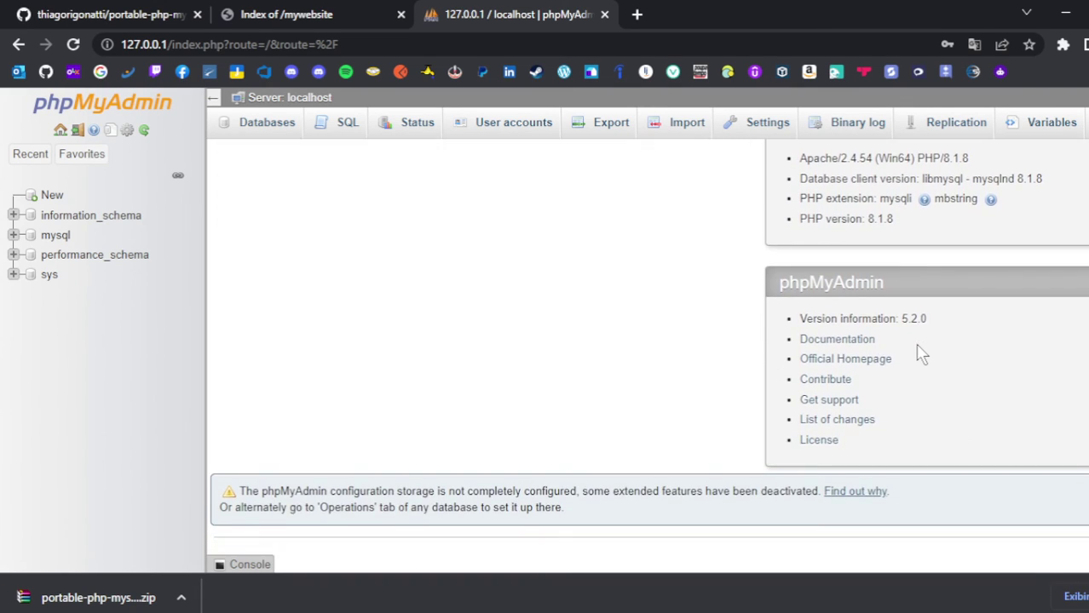
scroll(918, 366, up, 3)
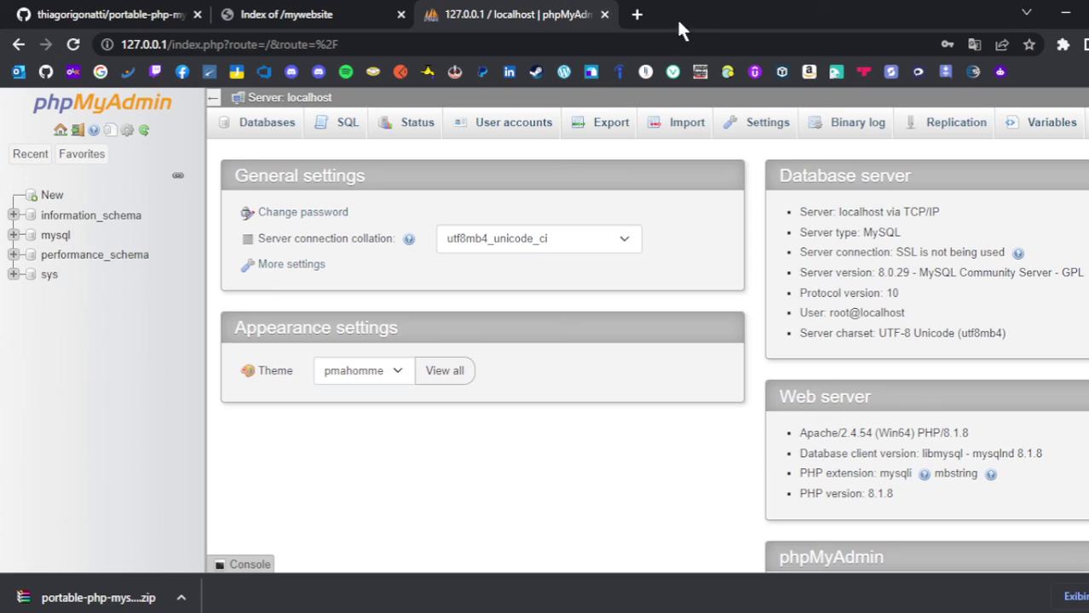
click(1060, 19)
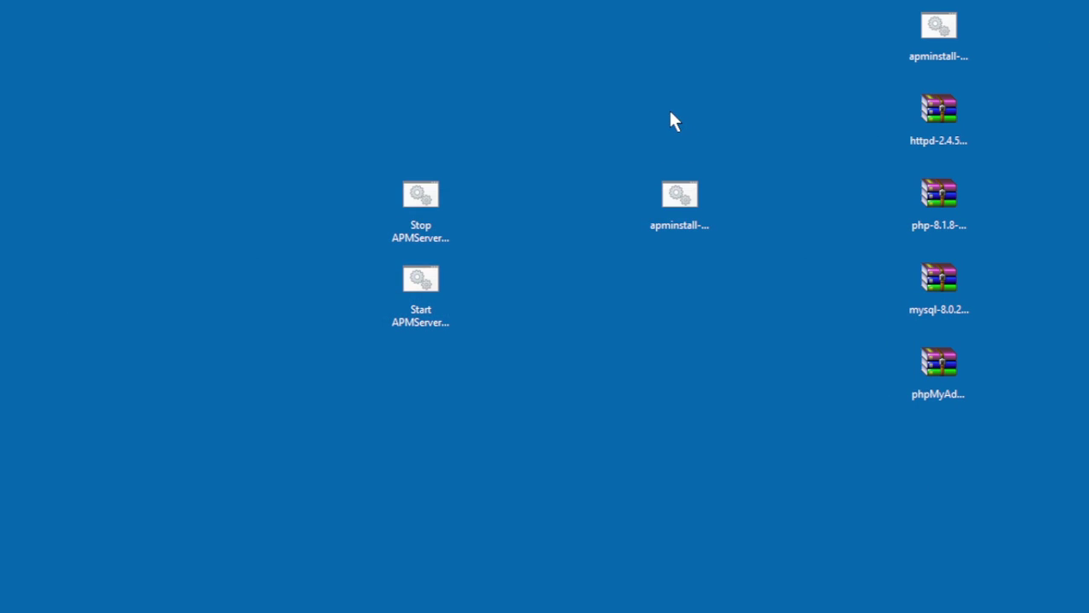